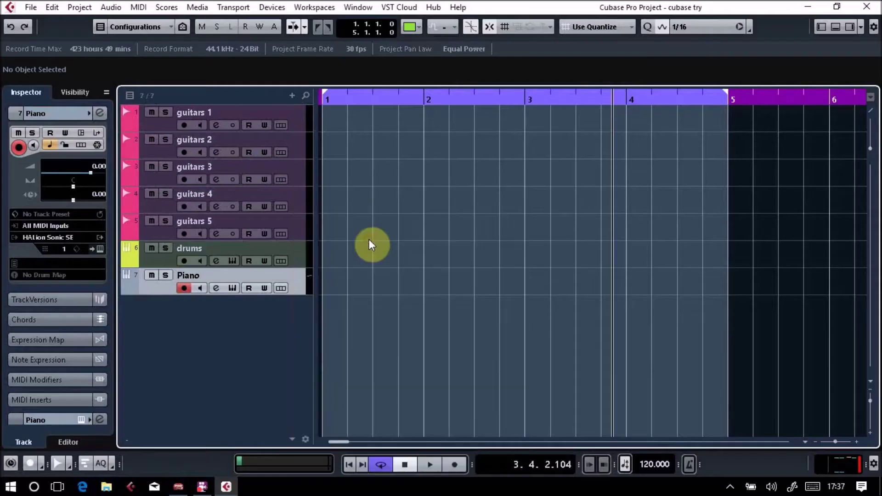
# Step: Delete the Piano track, then look through the Media menu for the media browser
pyautogui.press('Delete')
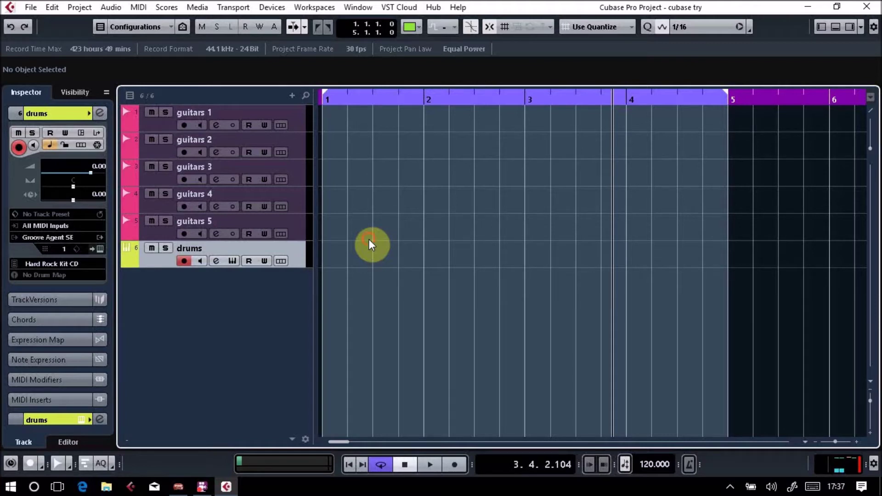
pyautogui.click(197, 7)
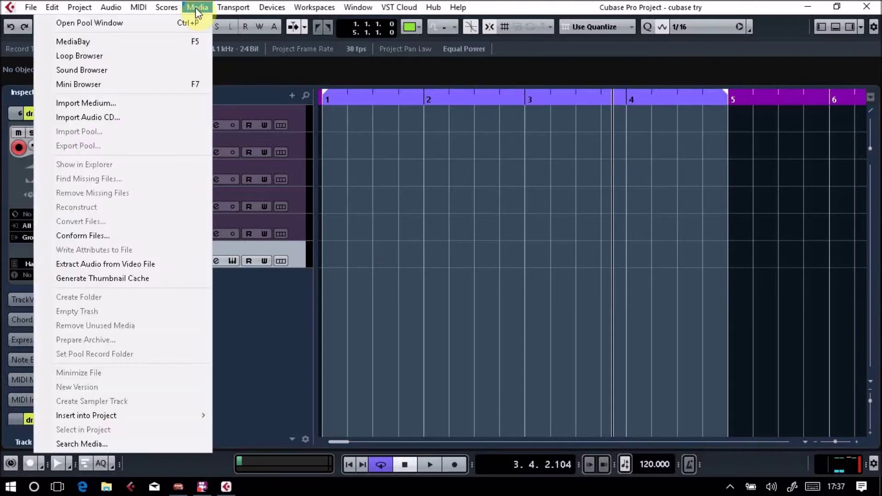
pyautogui.click(413, 147)
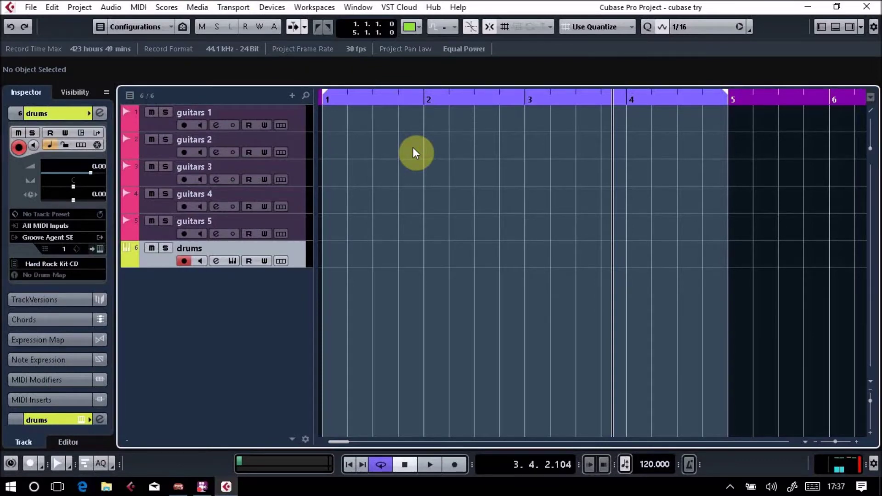
pyautogui.click(198, 8)
# Step: In MediaBay, browse the media types and choose the Piano - Jazz 04 - C - 47 loop
pyautogui.click(167, 37)
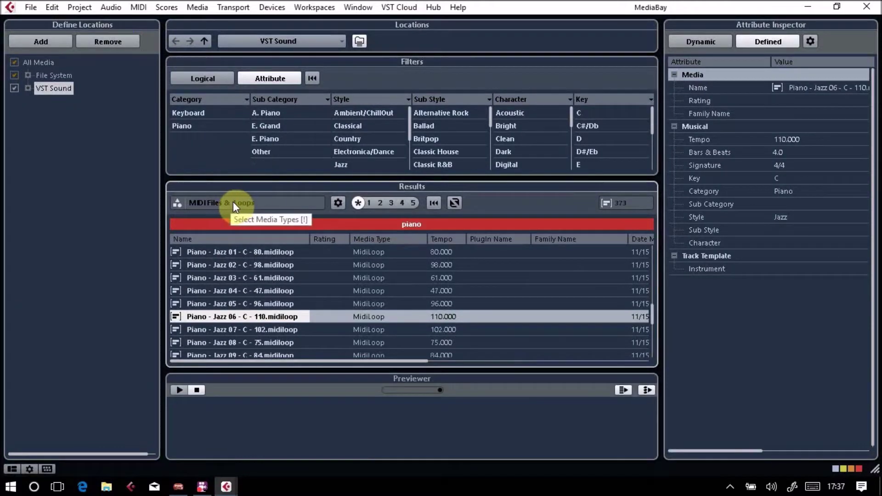
pyautogui.click(233, 202)
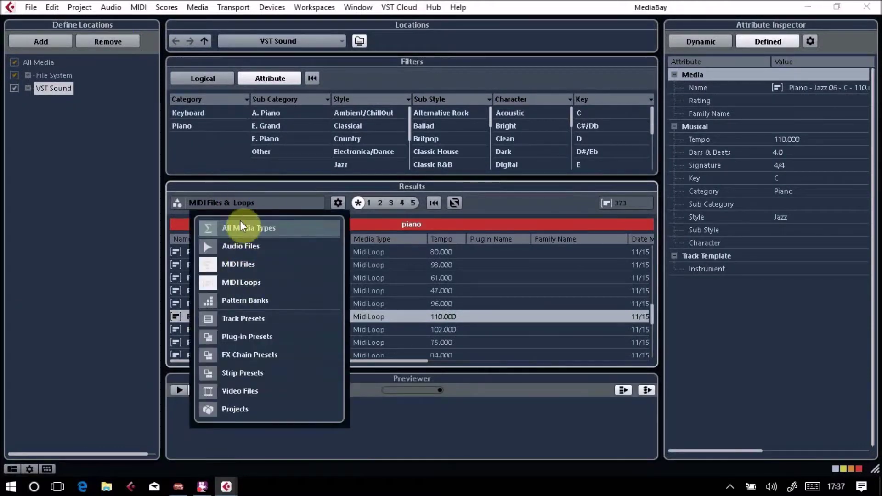
pyautogui.click(507, 204)
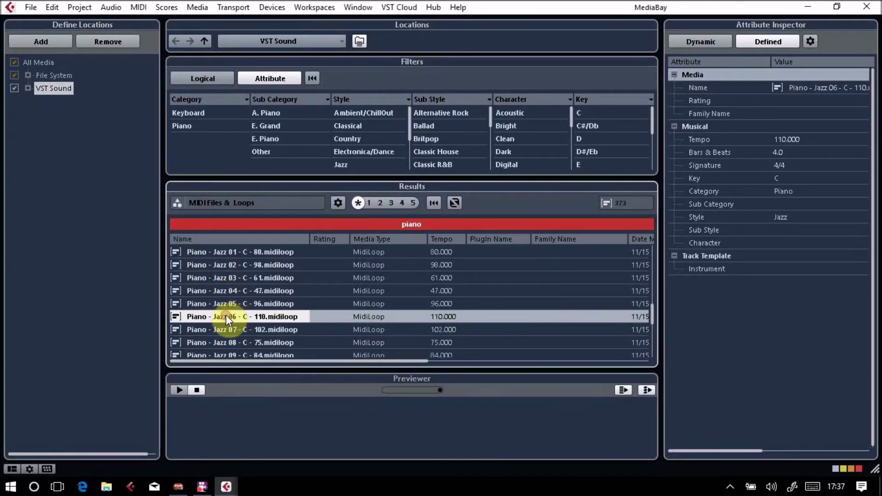
pyautogui.click(228, 290)
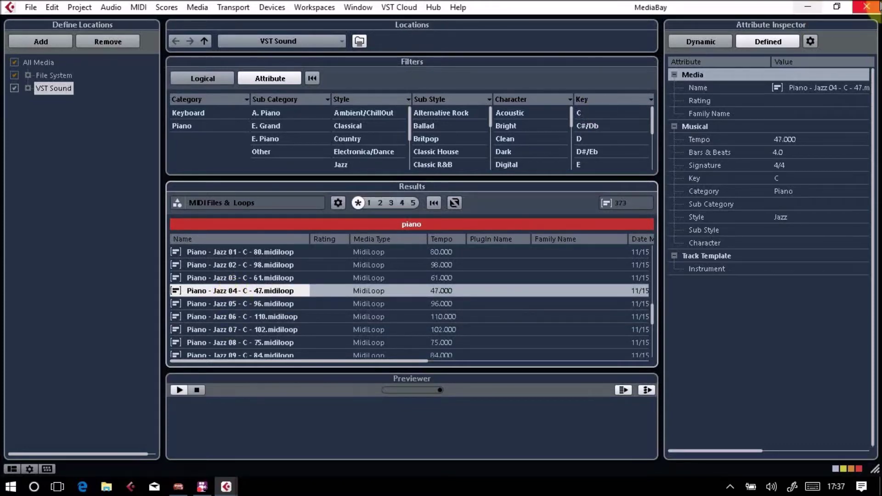
# Step: Return to the project and audition the jazz piano loop part from bar 1
pyautogui.click(807, 7)
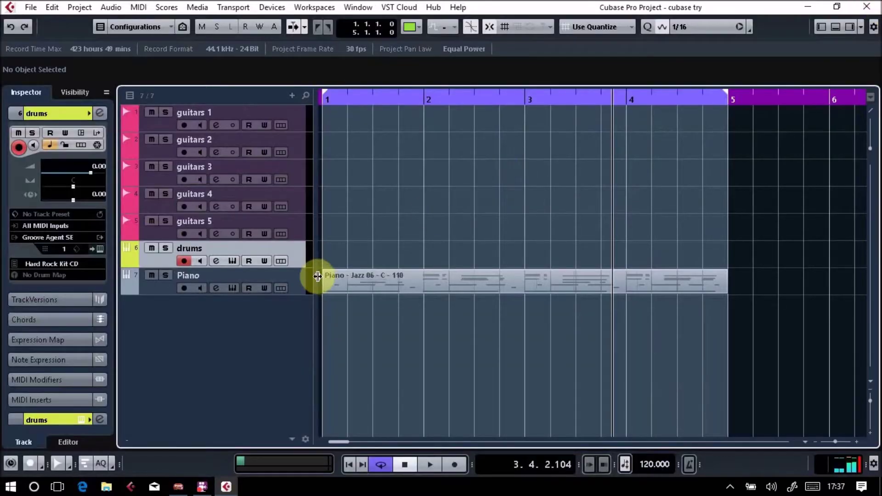
pyautogui.click(397, 274)
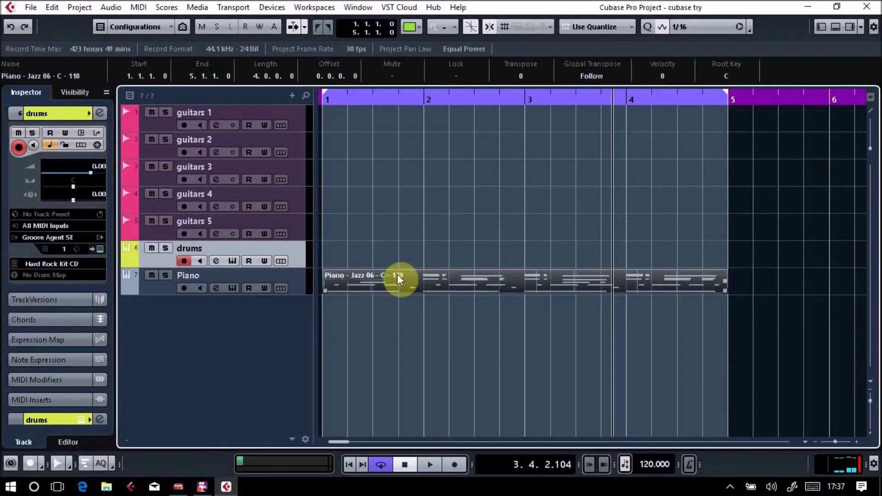
pyautogui.press('KP_Decimal')
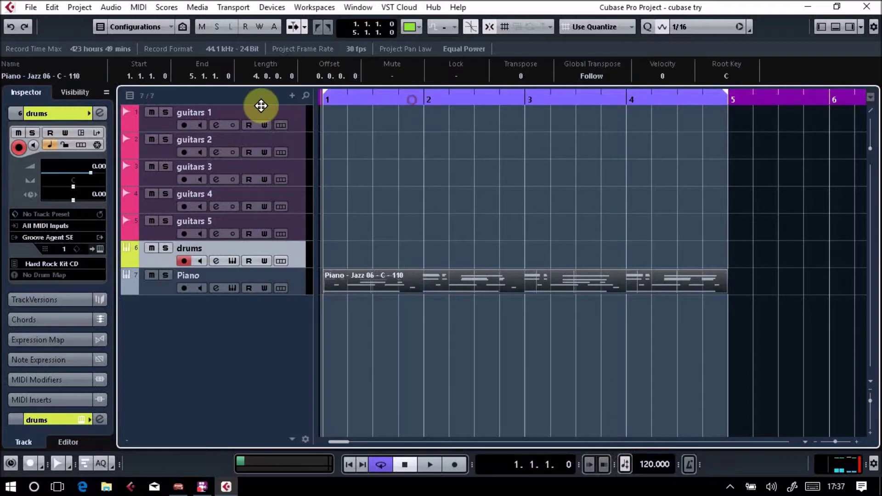
pyautogui.press('space')
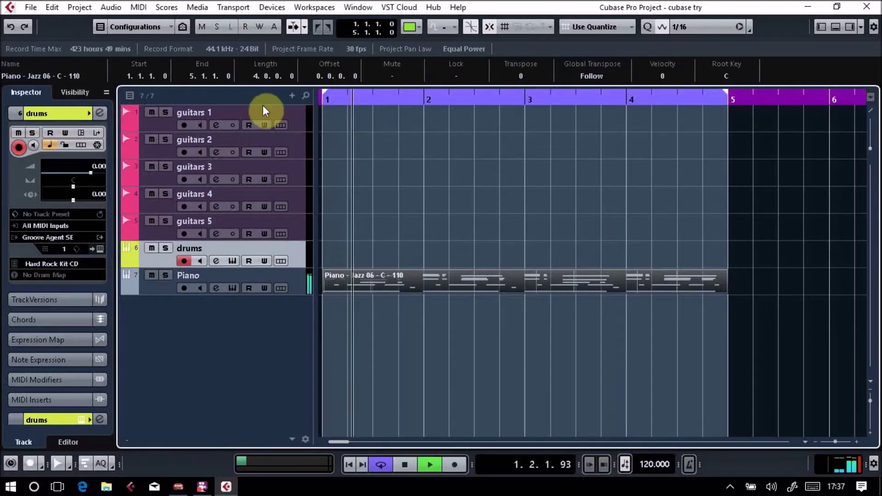
pyautogui.press('space')
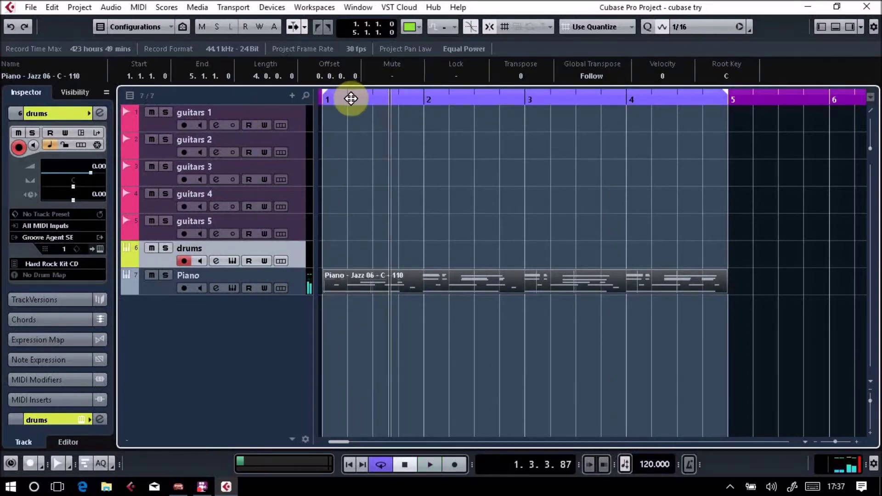
pyautogui.click(329, 100)
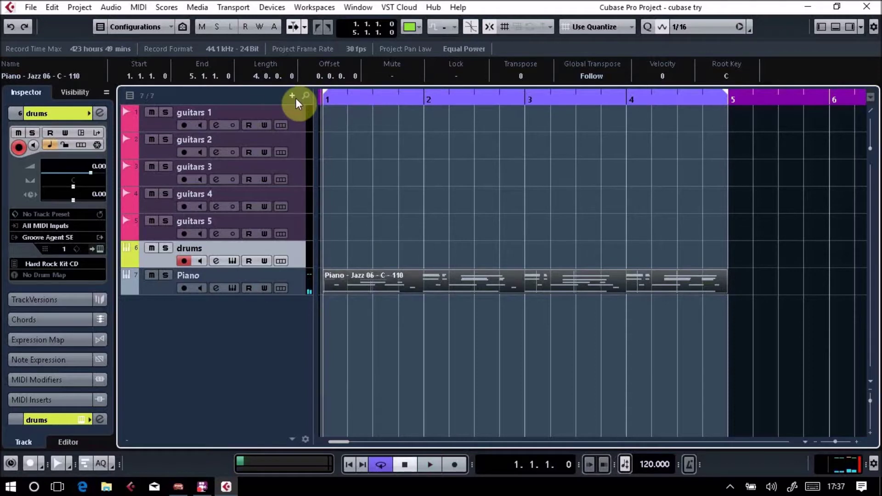
# Step: Delete the loop part so the Piano track is empty and start adding a new track
pyautogui.press('Delete')
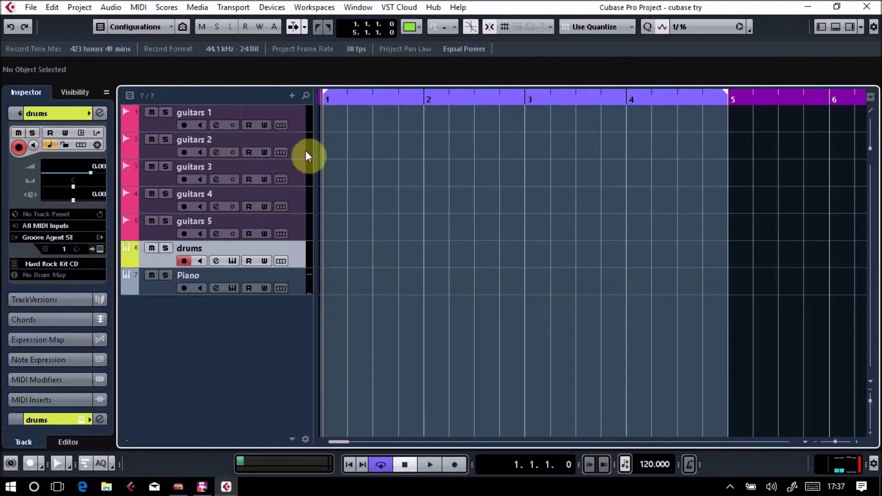
pyautogui.click(303, 276)
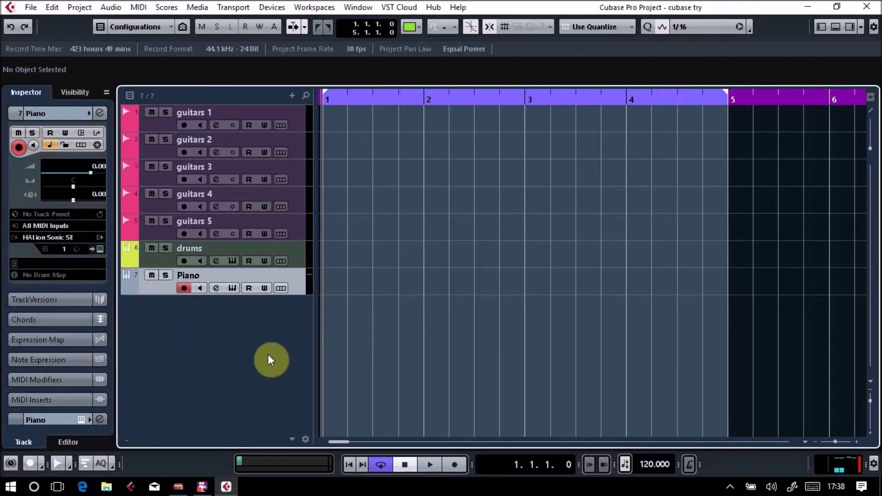
pyautogui.rightClick(223, 339)
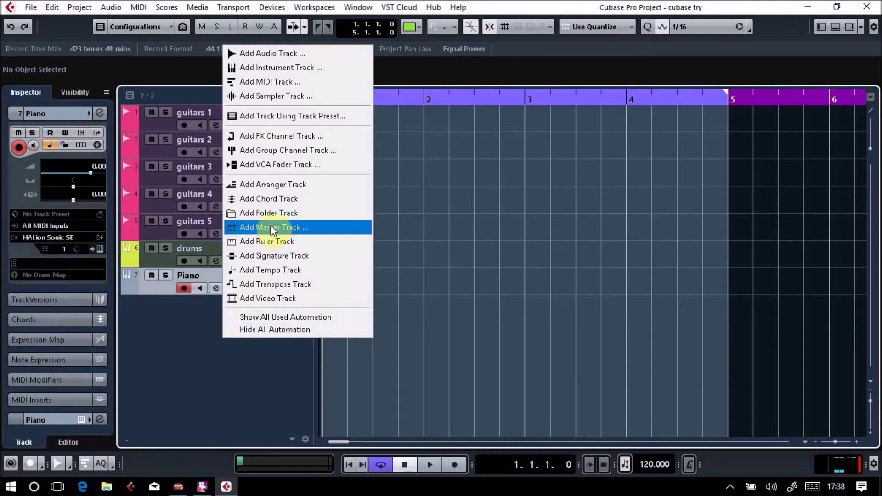
# Step: Add a Chord Track below the Piano track
pyautogui.click(276, 199)
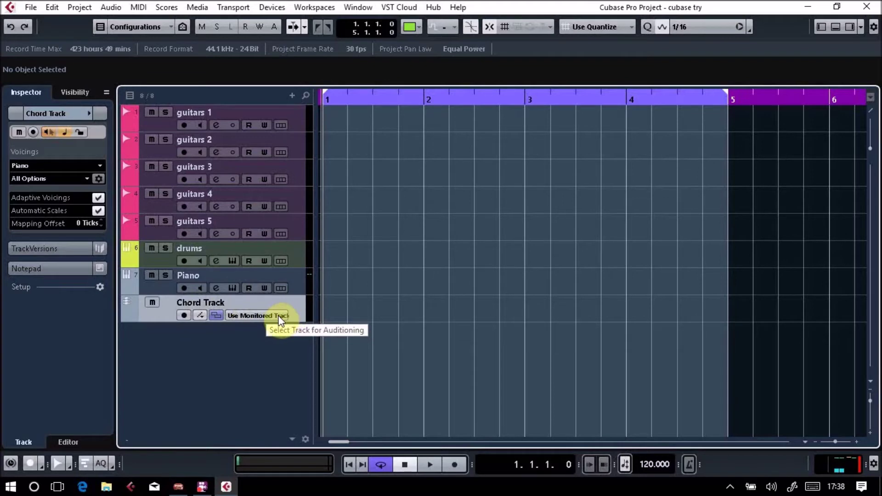
# Step: Set the Chord Track's auditioning track to Piano instead of monitored tracks
pyautogui.click(300, 280)
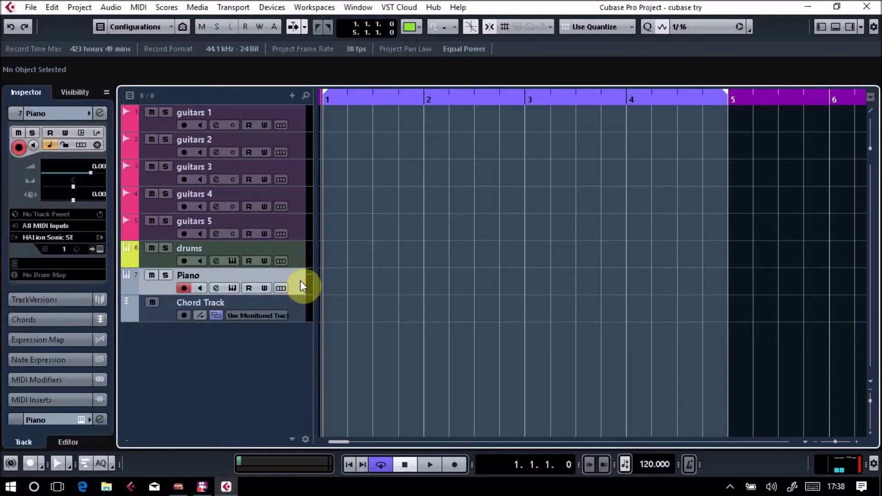
pyautogui.click(279, 314)
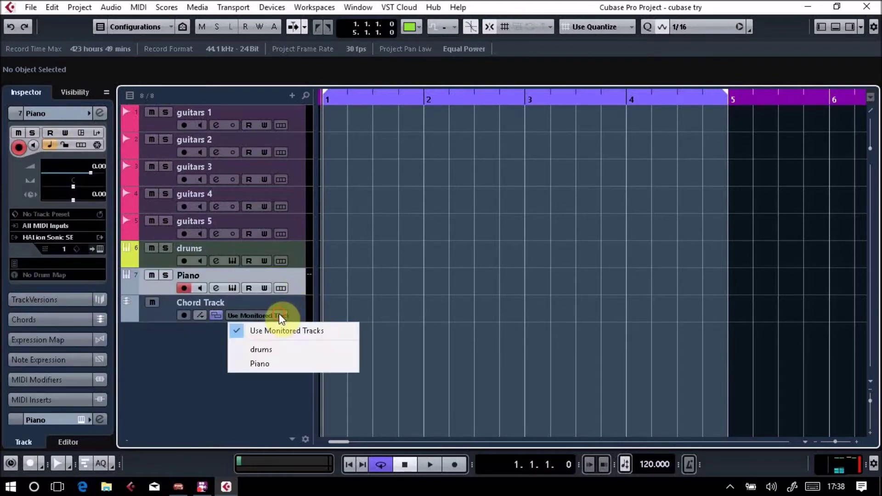
pyautogui.click(275, 362)
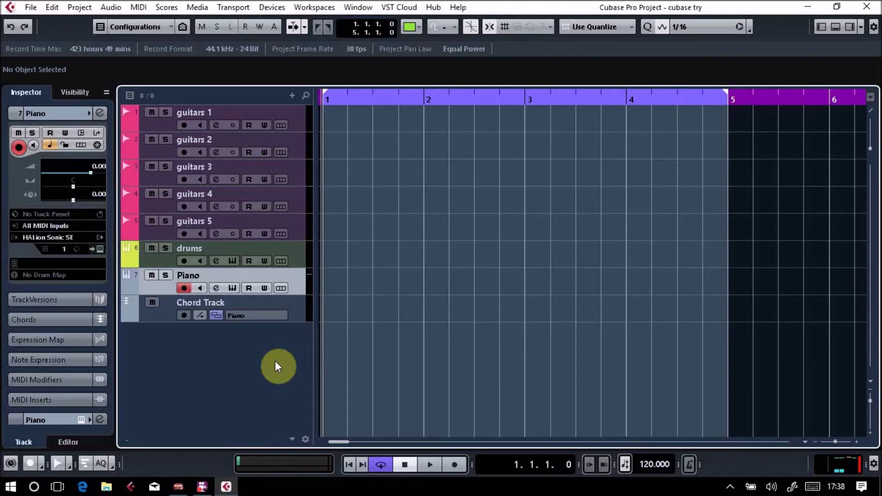
pyautogui.click(260, 317)
pyautogui.click(264, 328)
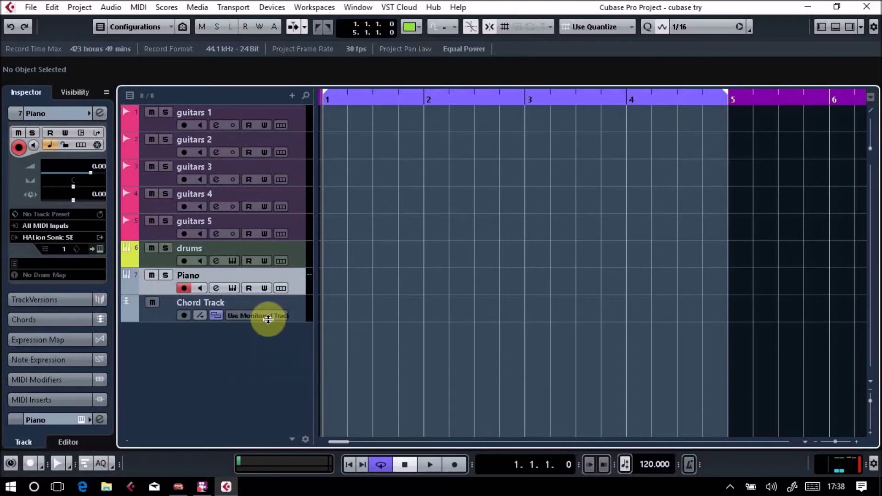
pyautogui.click(268, 316)
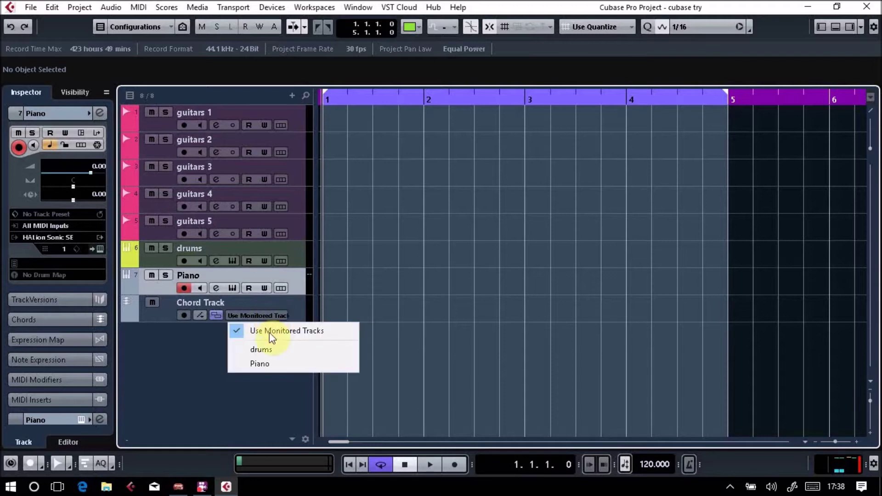
pyautogui.click(260, 362)
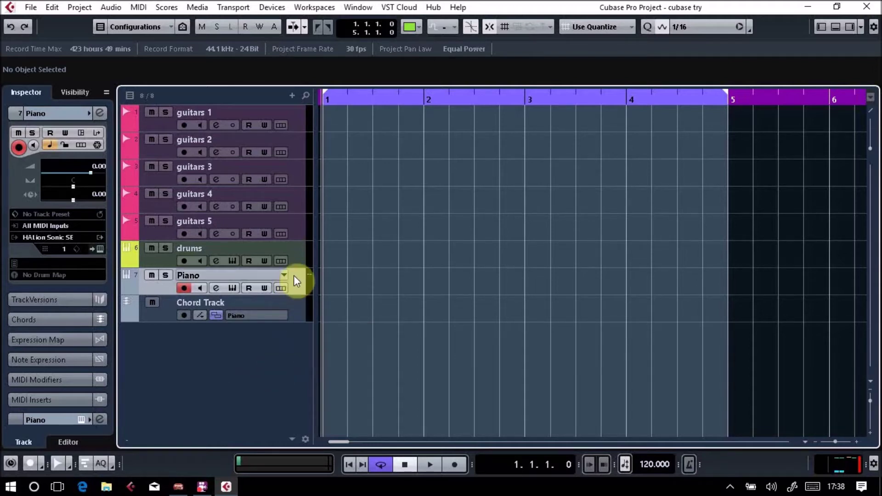
pyautogui.click(300, 312)
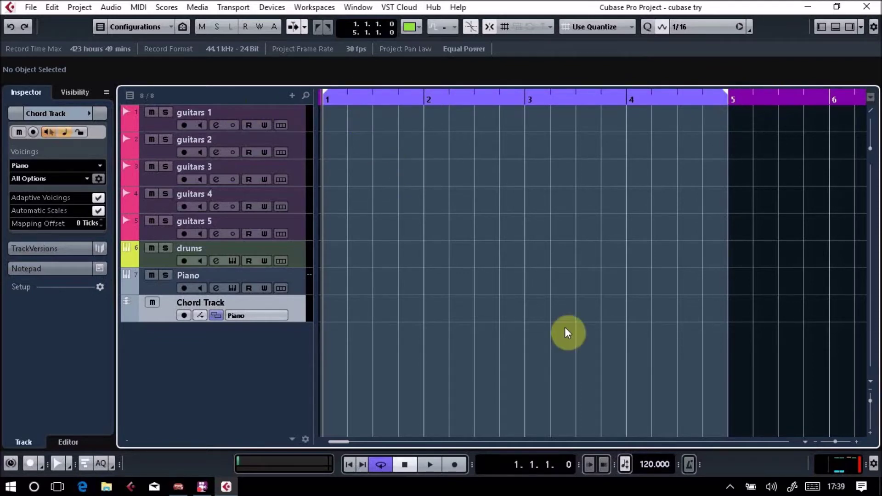
pyautogui.press('g')
pyautogui.press('g')
pyautogui.press('g')
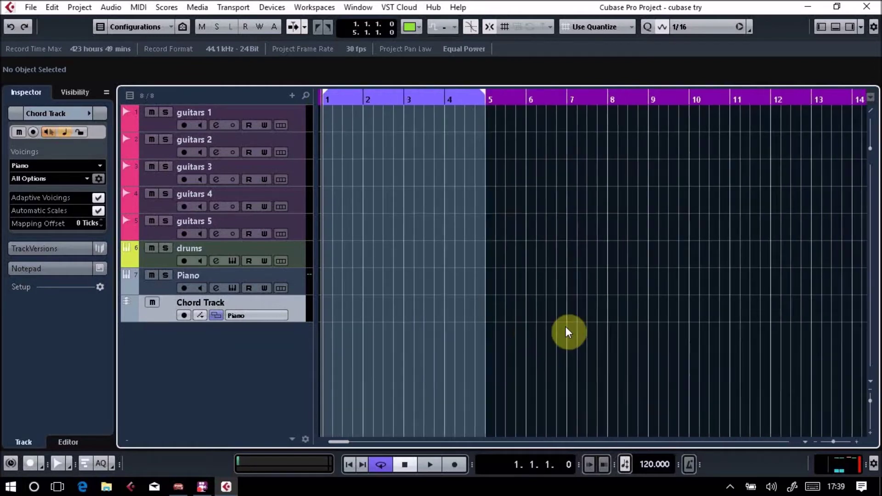
pyautogui.press('h')
pyautogui.press('h')
pyautogui.press('h')
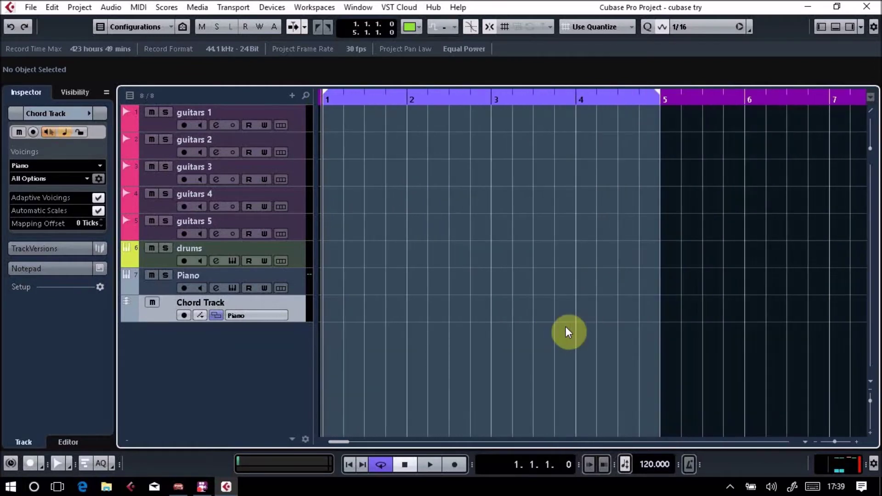
pyautogui.press('h')
pyautogui.press('h')
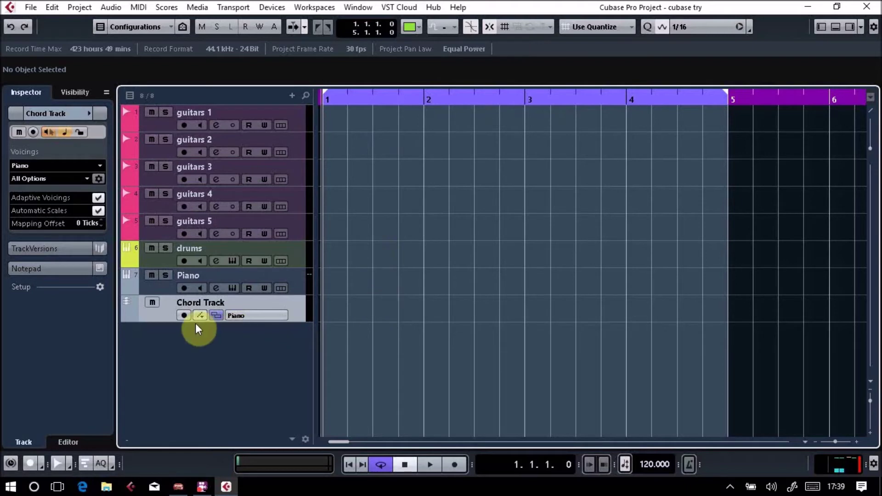
pyautogui.rightClick(334, 311)
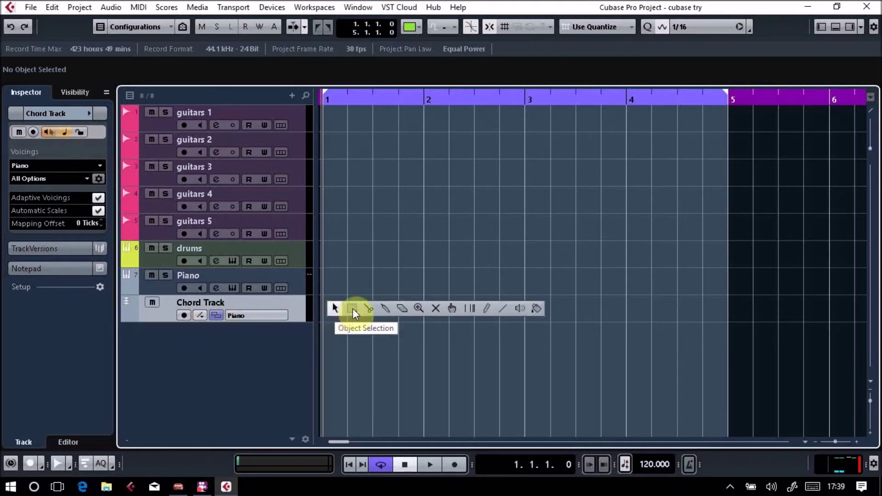
# Step: With the Draw tool, add undefined chord events at bars 1, 2, 3 and 4
pyautogui.click(487, 309)
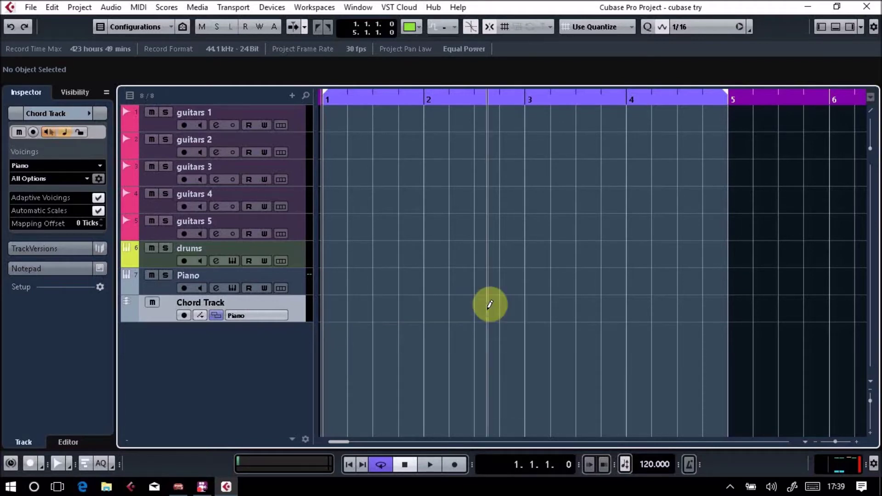
pyautogui.click(330, 303)
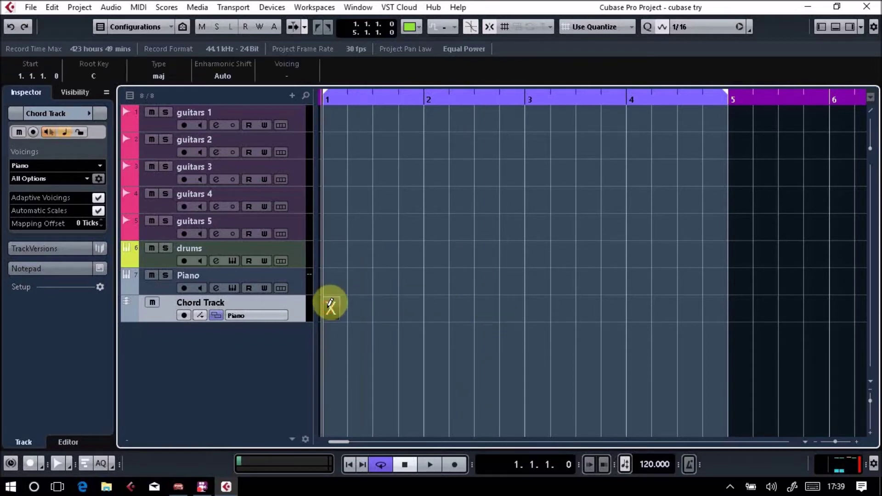
pyautogui.click(428, 312)
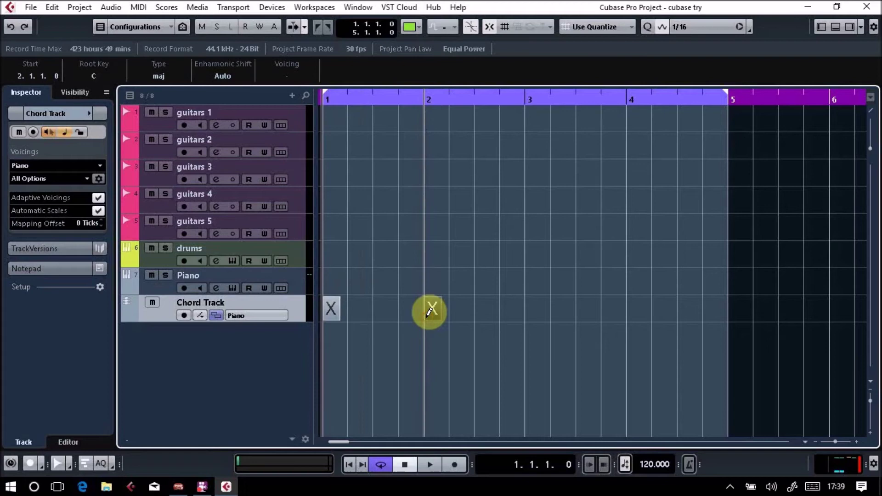
pyautogui.click(531, 310)
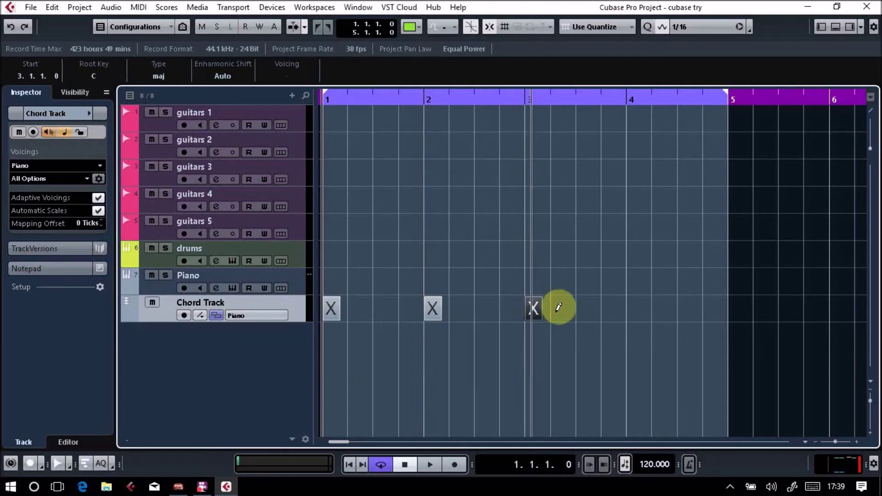
pyautogui.click(633, 308)
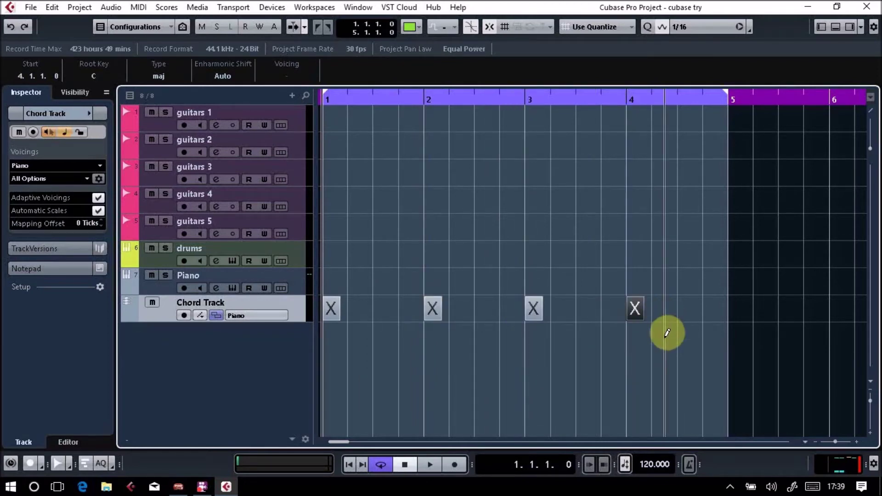
pyautogui.rightClick(665, 338)
pyautogui.click(664, 338)
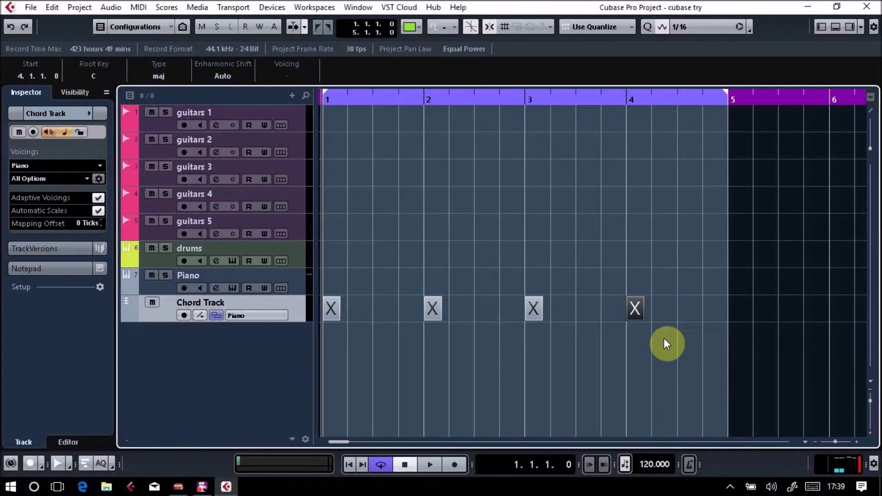
# Step: Undo an extra chord event before bar 5 and keep the bar 4 event on bar 4
pyautogui.rightClick(557, 309)
pyautogui.click(717, 306)
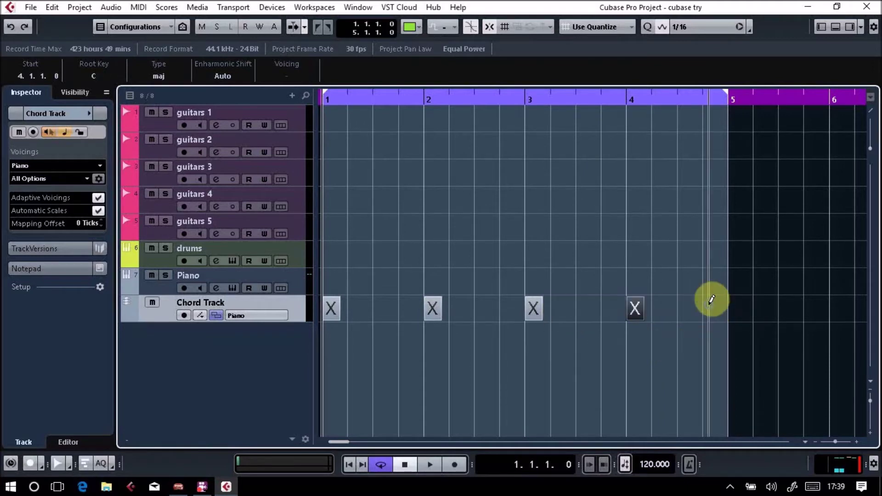
pyautogui.click(684, 308)
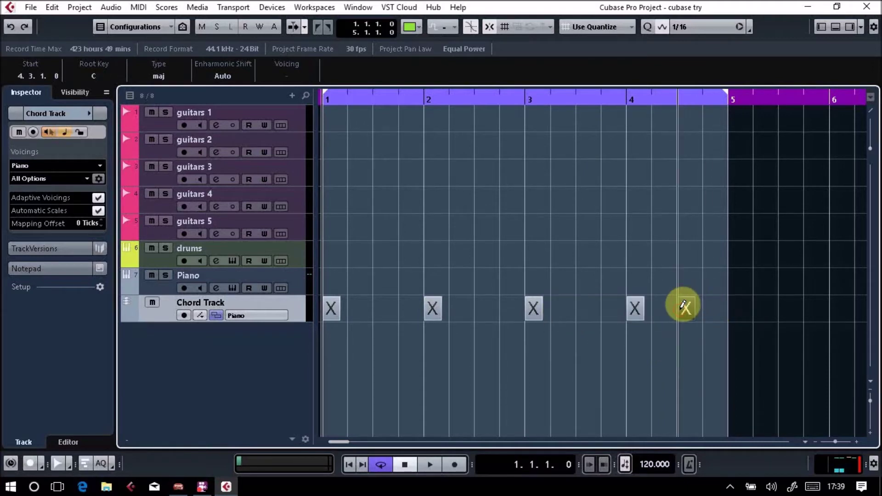
pyautogui.hotkey('ctrl', 'z')
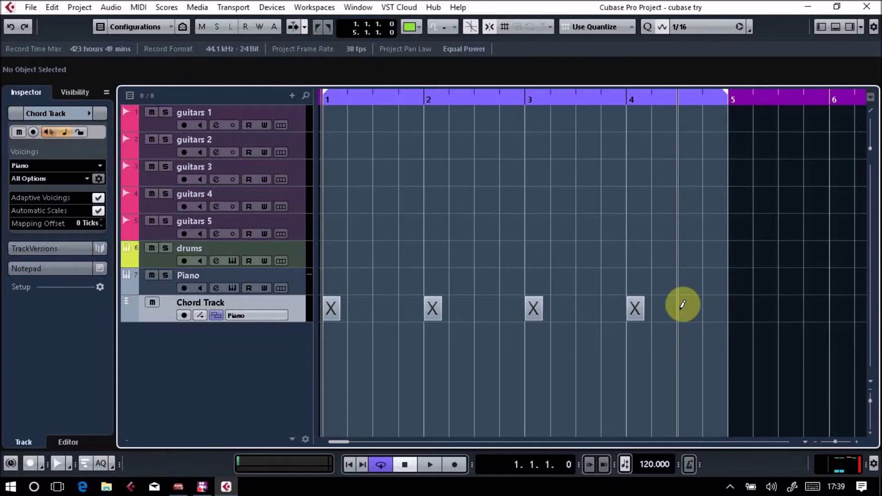
pyautogui.moveTo(638, 309); pyautogui.dragTo(645, 312)
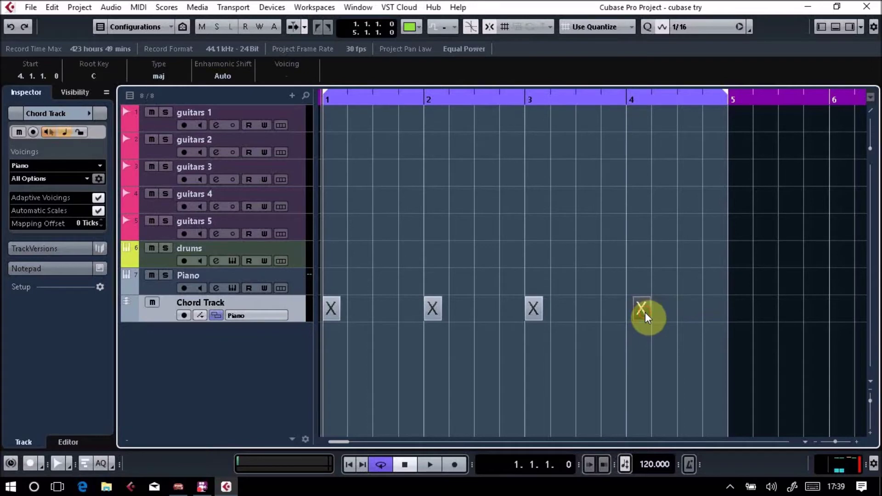
pyautogui.moveTo(645, 312); pyautogui.dragTo(641, 312)
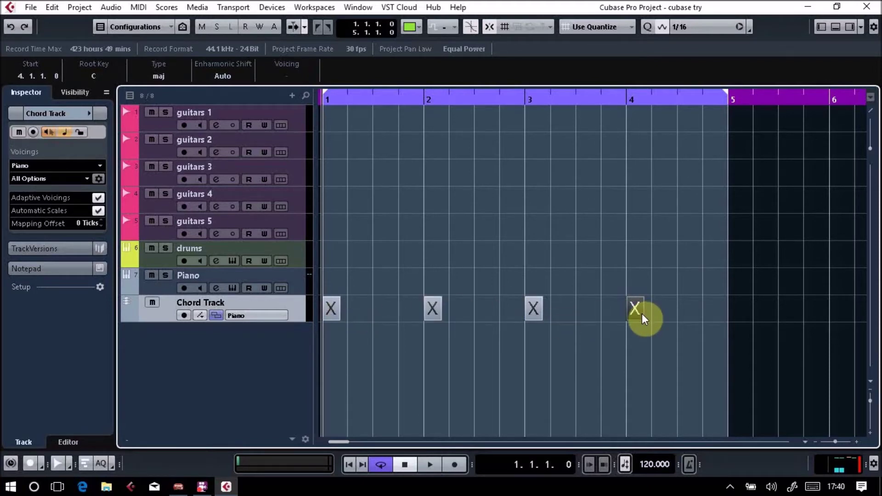
# Step: Open the bar 1 chord event in the Chord Assistant and show the Circle of Fifths
pyautogui.doubleClick(332, 307)
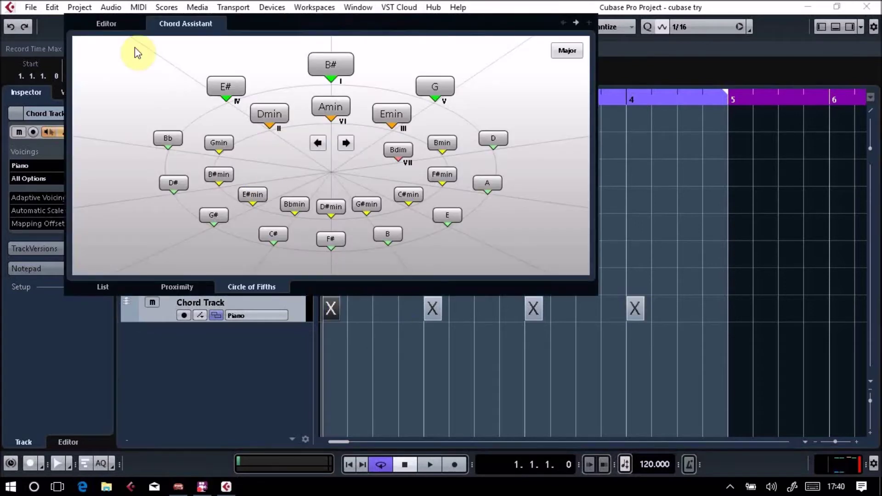
pyautogui.click(613, 193)
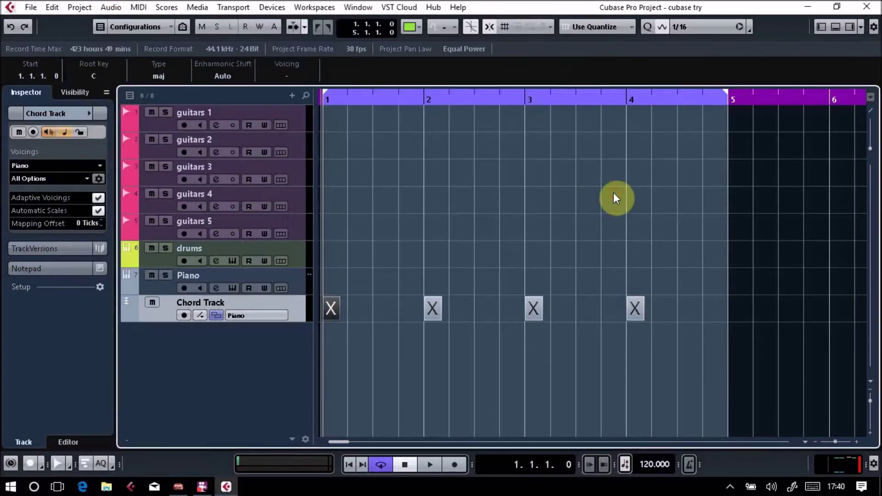
pyautogui.doubleClick(331, 309)
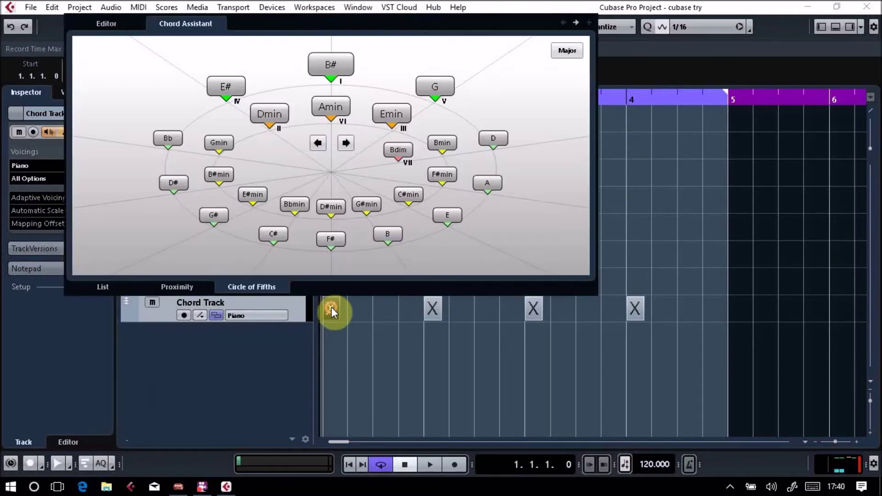
pyautogui.click(106, 24)
pyautogui.click(184, 24)
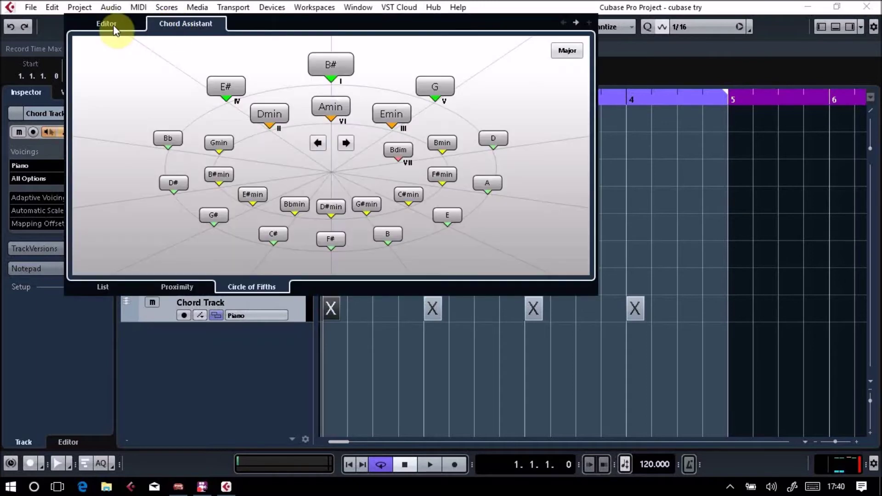
pyautogui.click(110, 25)
pyautogui.click(162, 22)
# Step: Rotate the circle of fifths toward G# and set the bar 1 chord to F minor
pyautogui.click(346, 143)
pyautogui.click(347, 143)
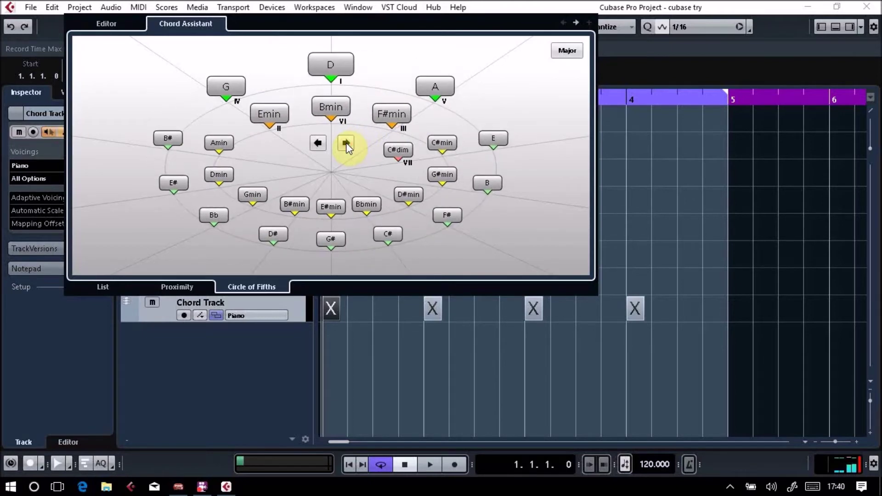
pyautogui.click(346, 144)
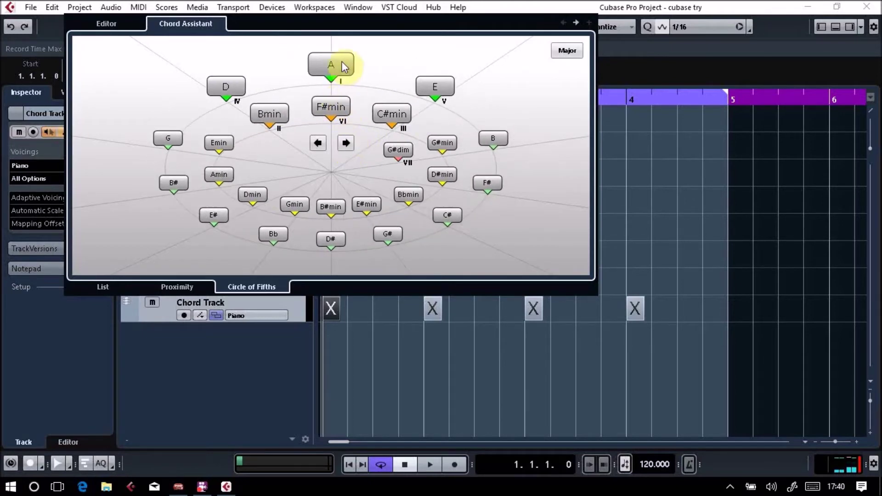
pyautogui.click(345, 143)
pyautogui.click(345, 143)
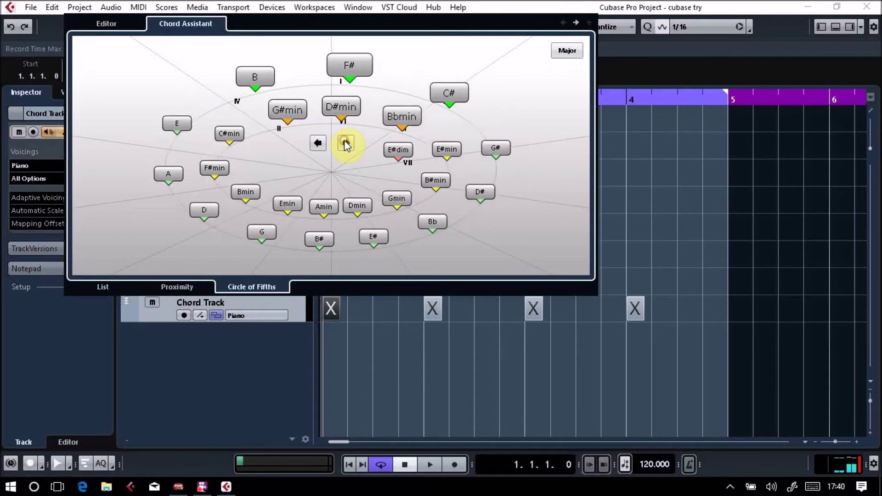
pyautogui.click(345, 143)
pyautogui.click(346, 143)
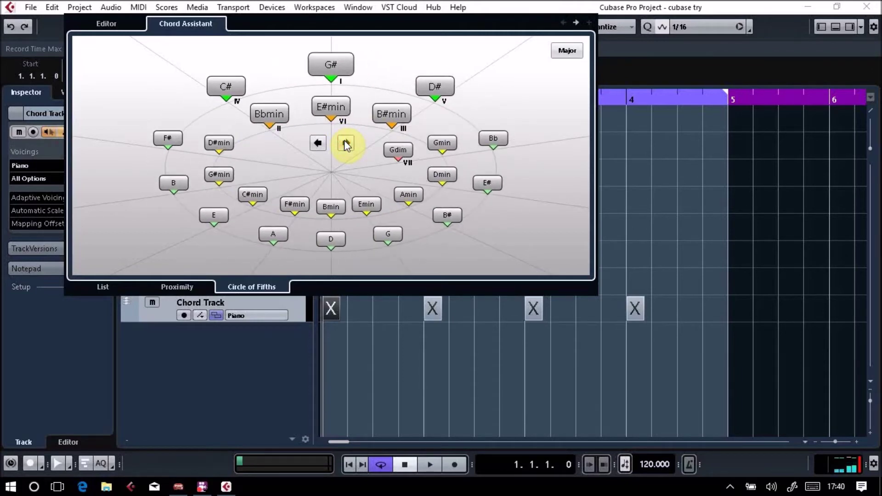
pyautogui.click(331, 107)
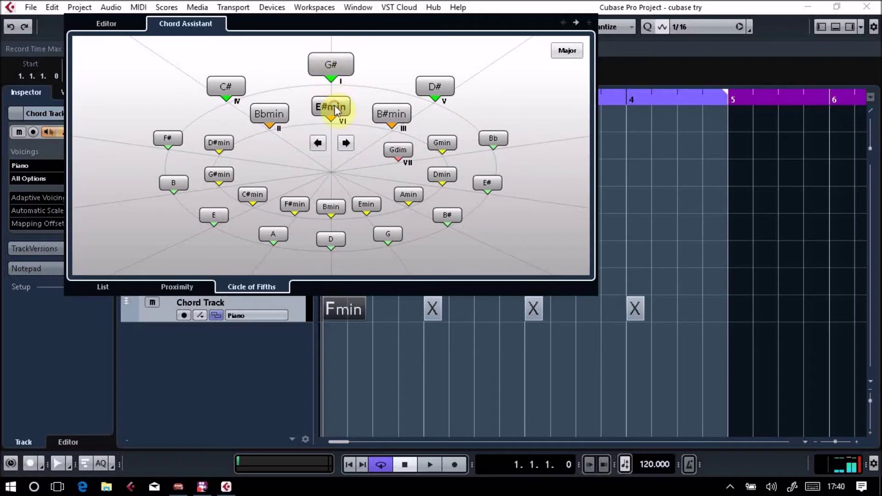
pyautogui.click(589, 22)
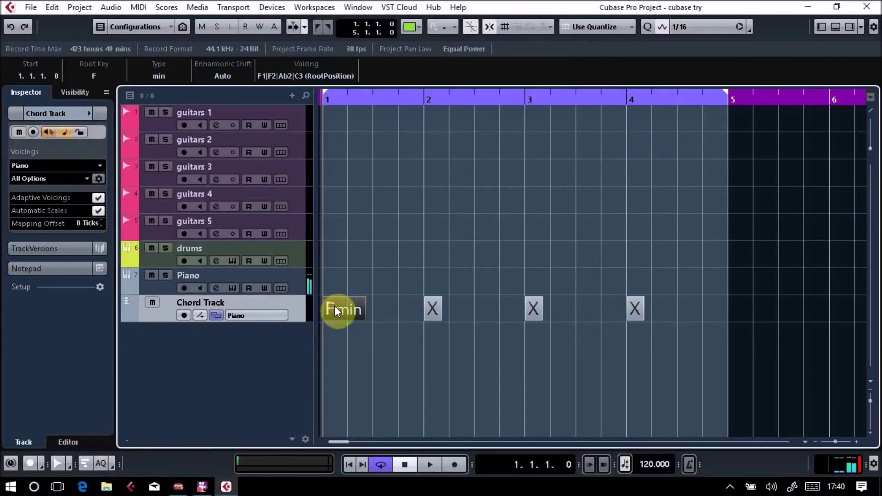
# Step: Replace the Fmin event with a fresh bar 1 chord event and open its Chord Editor
pyautogui.press('Delete')
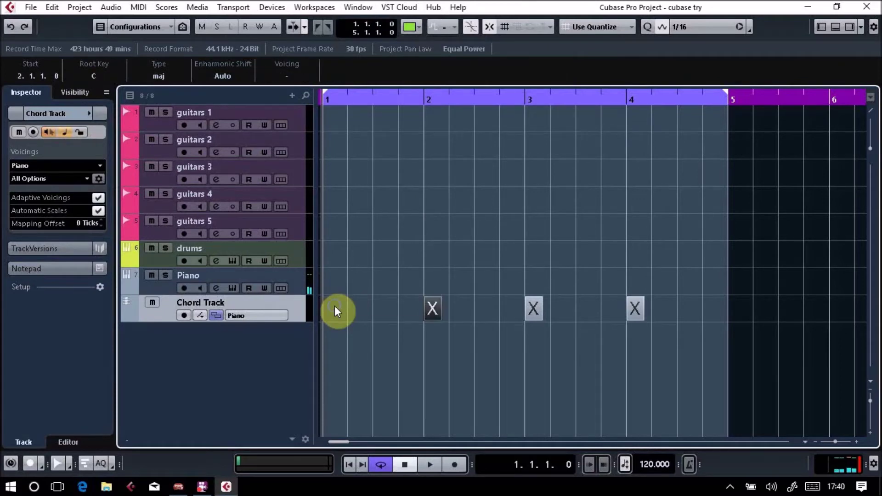
pyautogui.rightClick(335, 310)
pyautogui.click(484, 304)
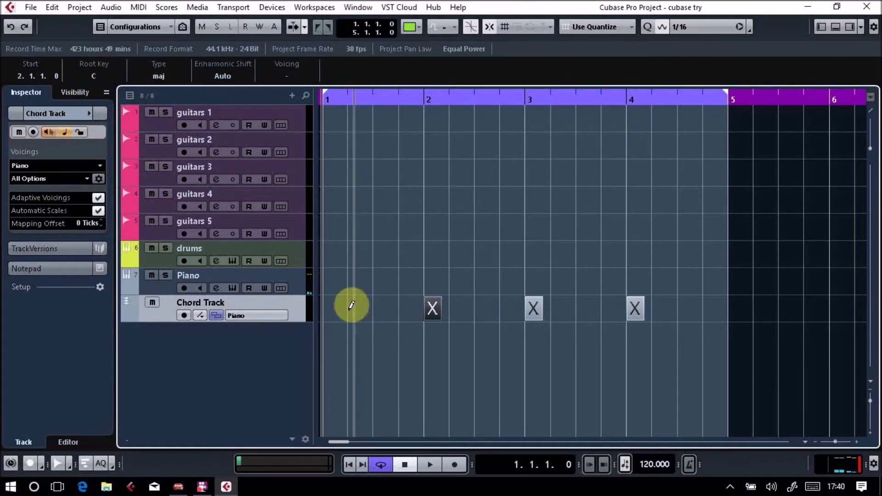
pyautogui.click(330, 308)
pyautogui.press('1')
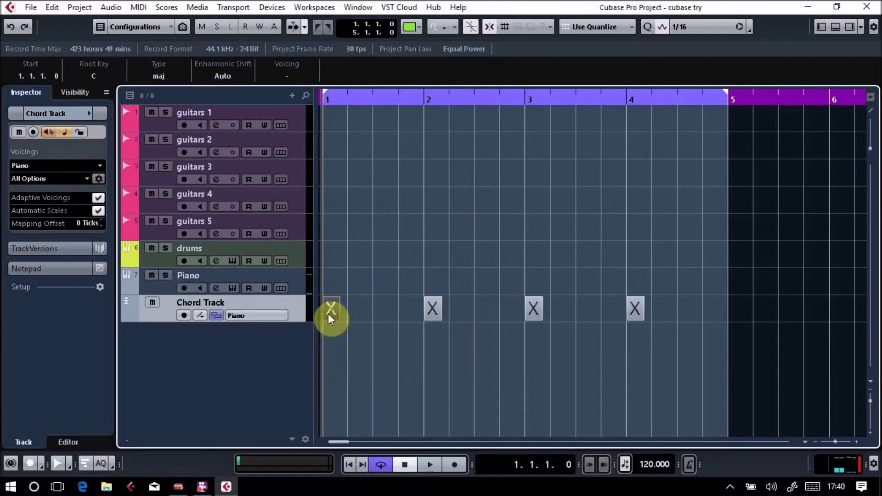
pyautogui.doubleClick(330, 311)
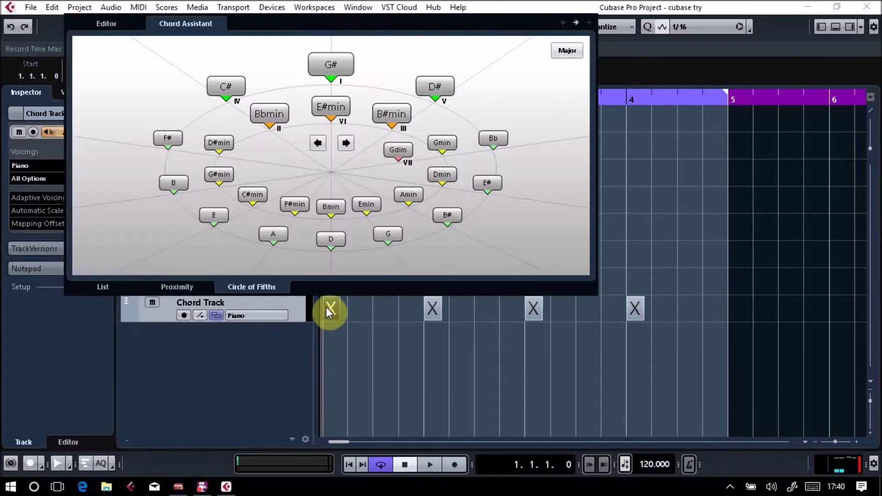
pyautogui.click(117, 22)
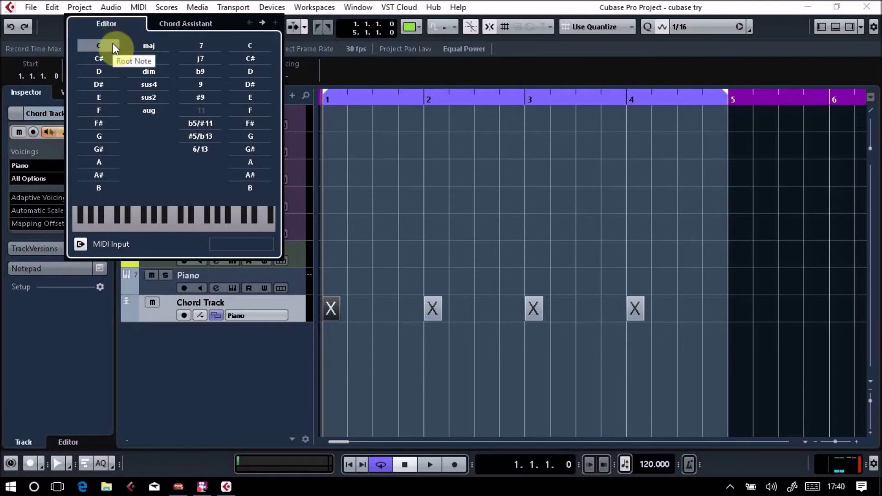
# Step: Make the bar 1 chord C major and play it back through the Piano track
pyautogui.click(113, 44)
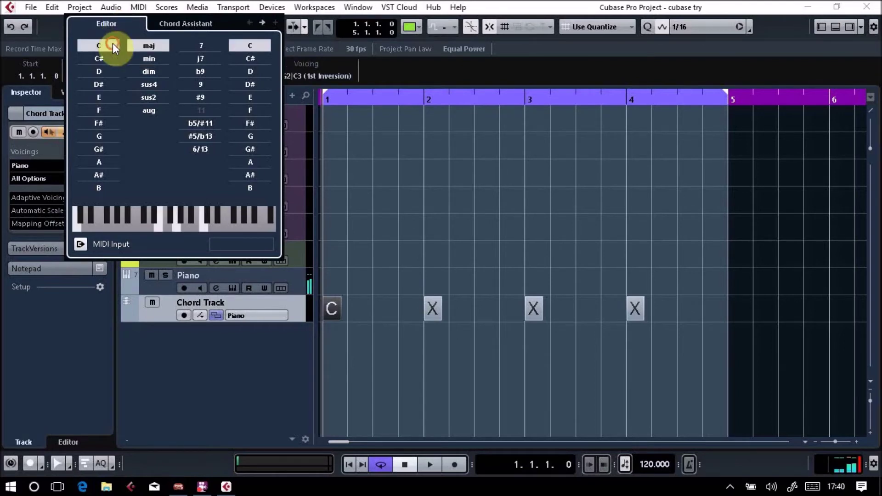
pyautogui.click(418, 219)
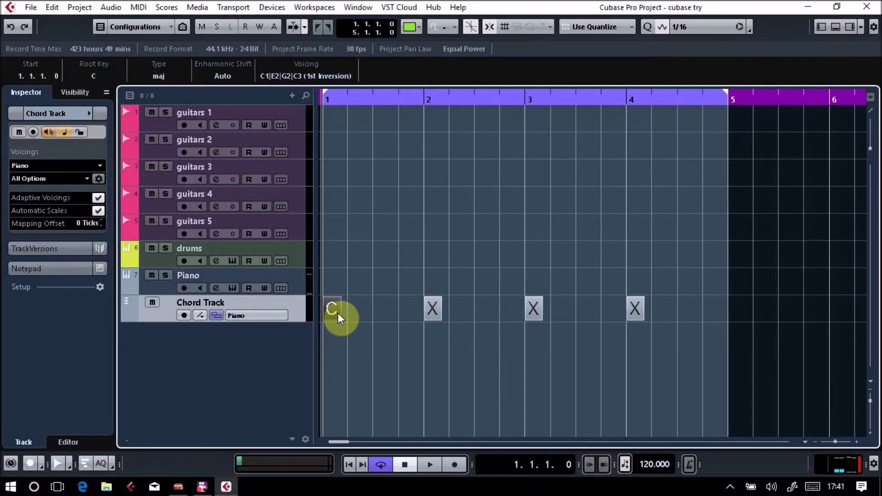
pyautogui.press('space')
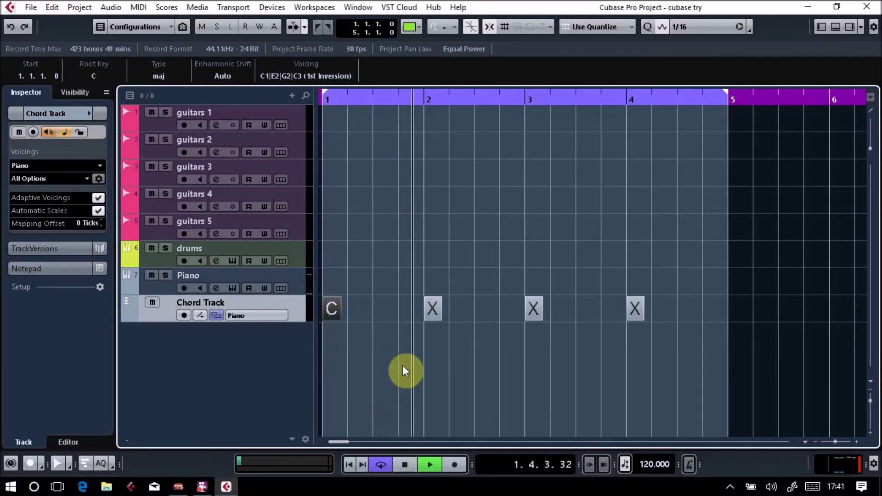
pyautogui.click(410, 467)
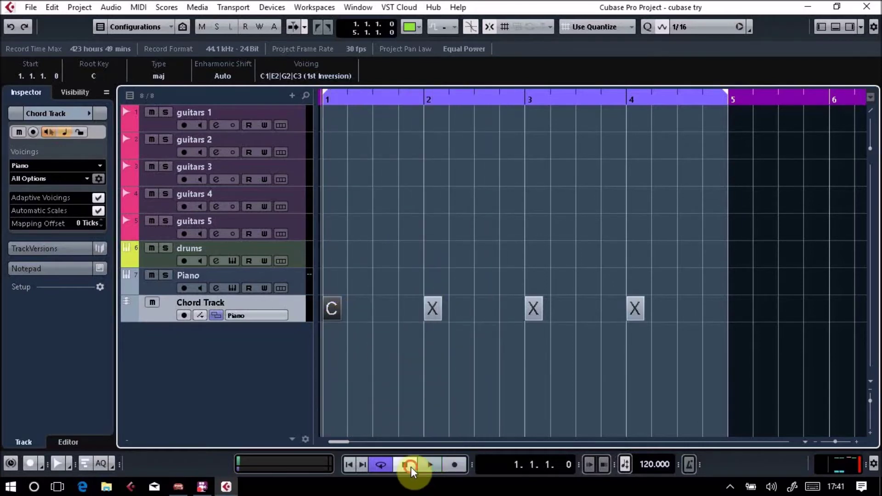
pyautogui.click(433, 464)
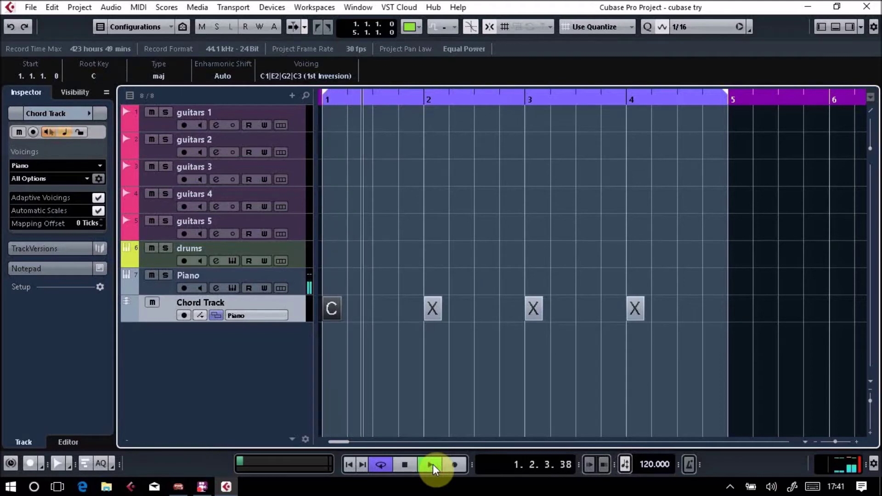
pyautogui.click(404, 465)
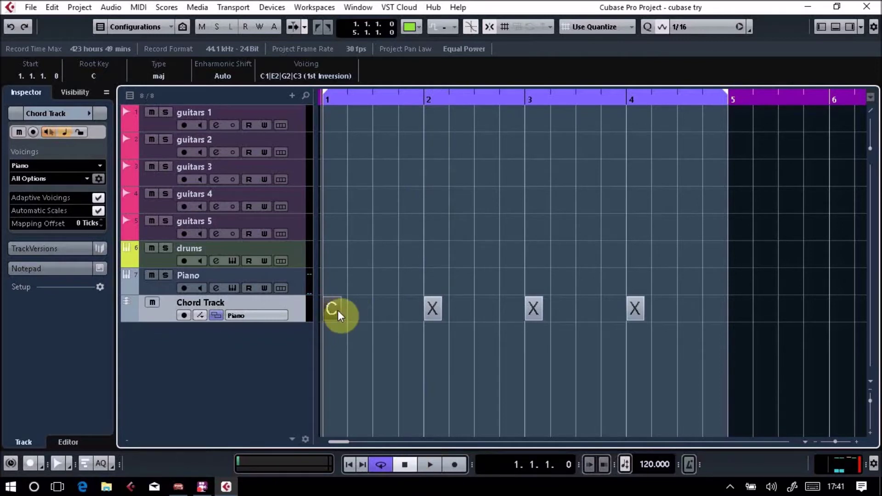
pyautogui.doubleClick(430, 314)
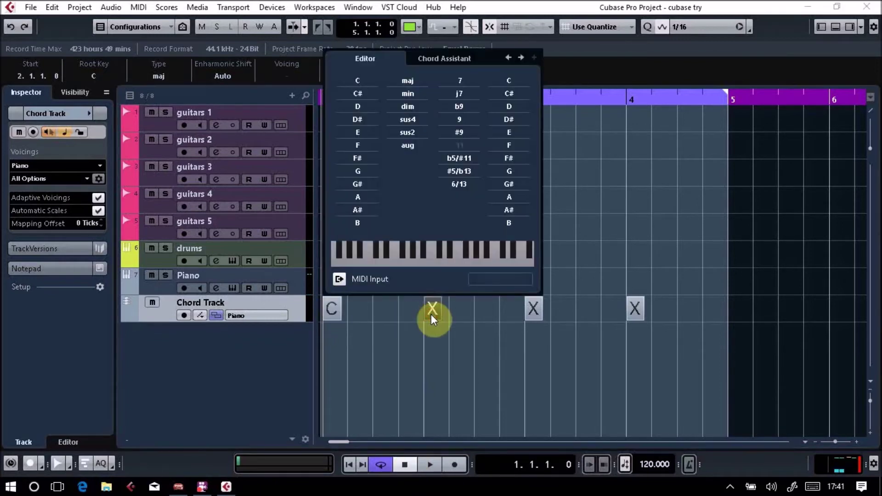
# Step: Set the bar 2 chord to A minor and audition the progression
pyautogui.click(358, 196)
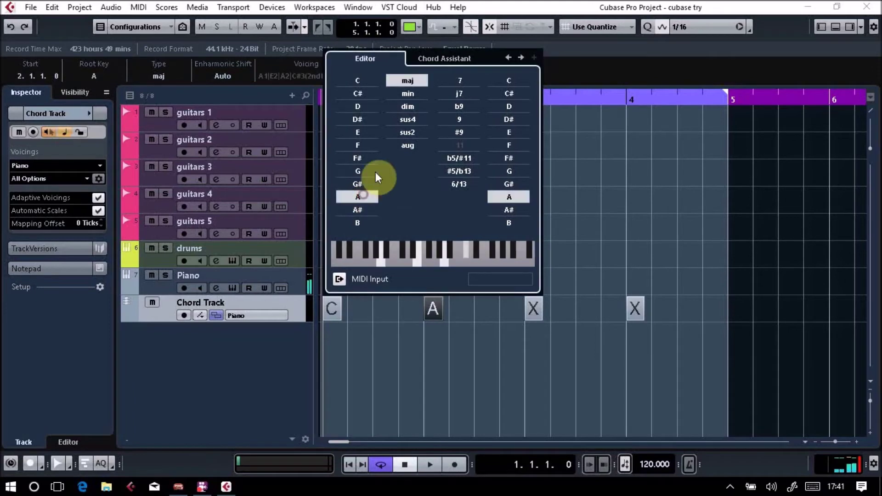
pyautogui.click(407, 93)
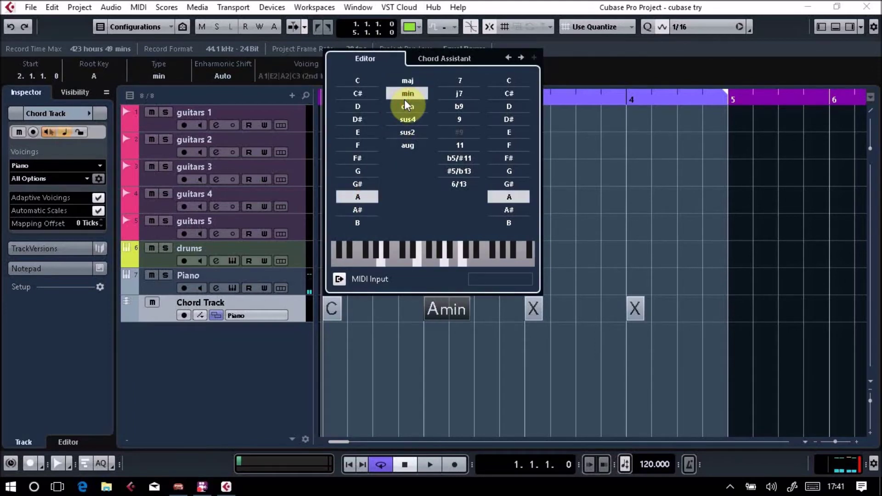
pyautogui.click(481, 337)
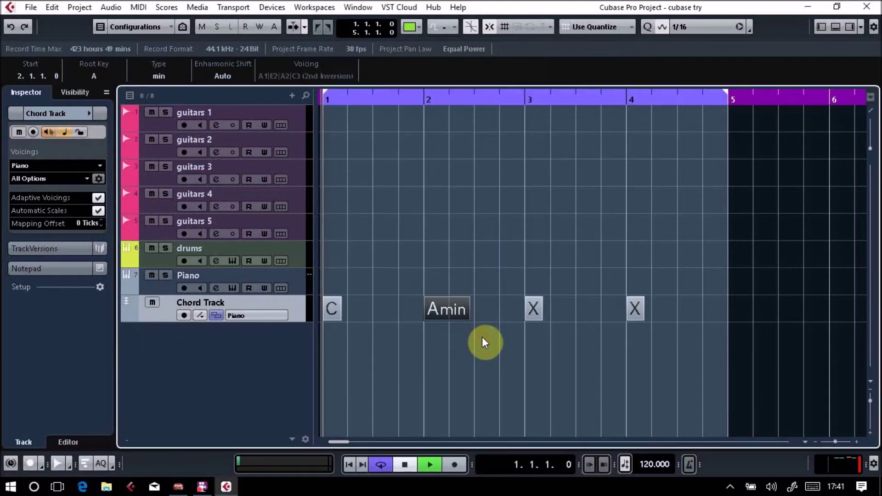
pyautogui.press('space')
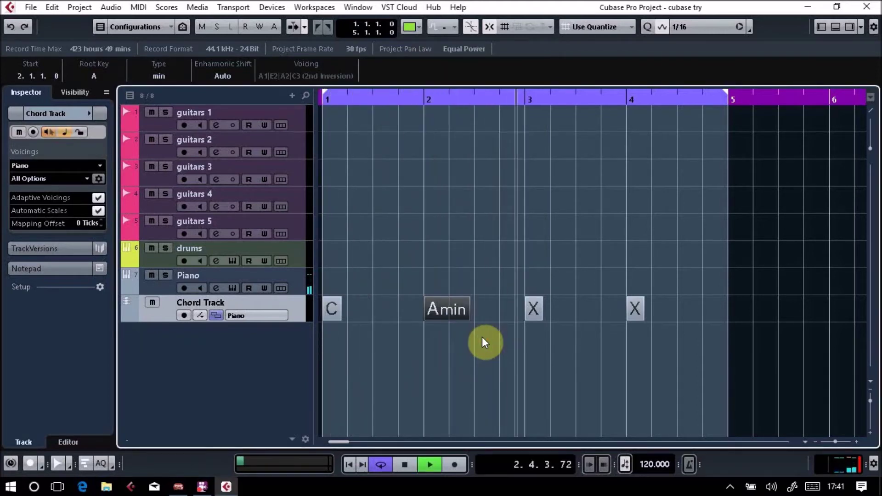
pyautogui.press('space')
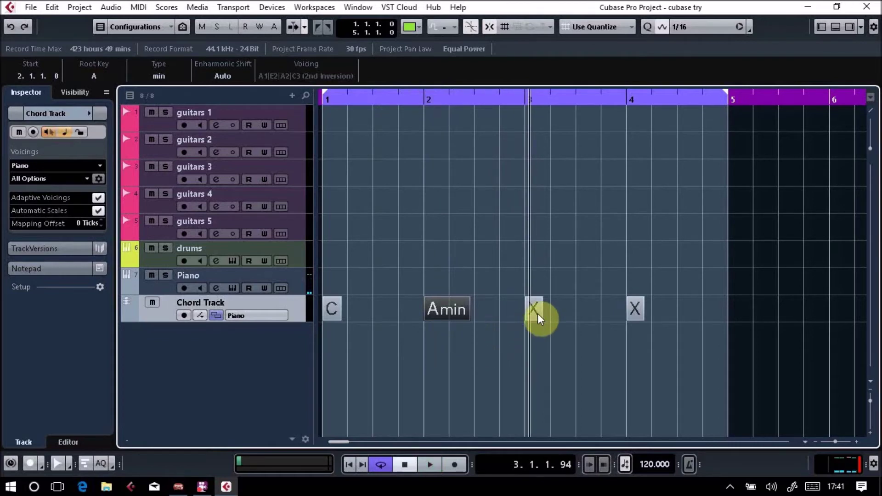
# Step: Set bar 3 to G major and bar 4 to E minor, then play all four chords
pyautogui.doubleClick(538, 313)
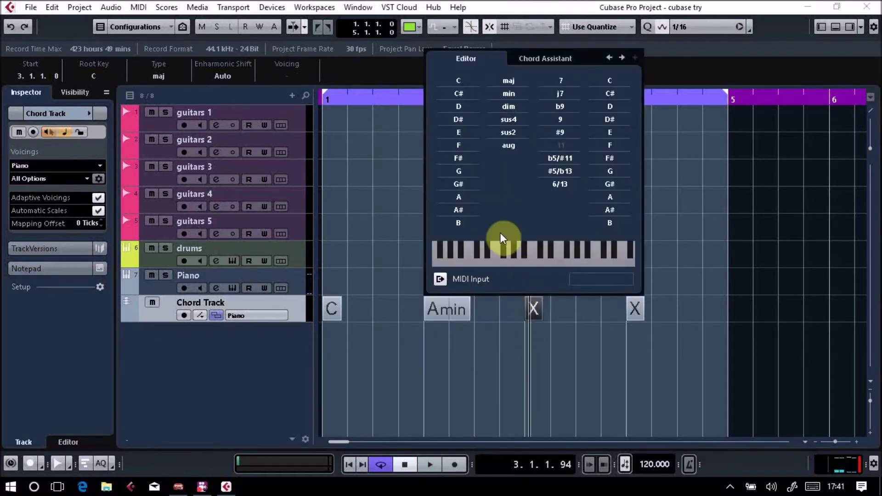
pyautogui.click(466, 170)
pyautogui.click(607, 337)
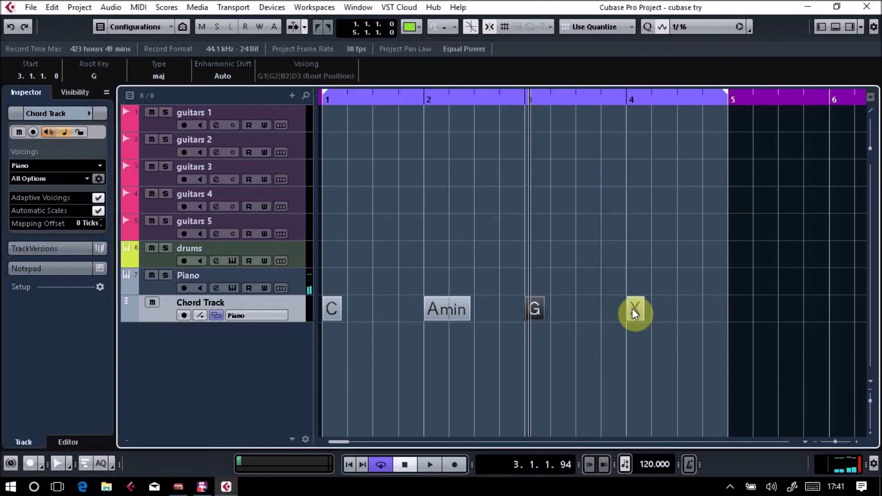
pyautogui.doubleClick(632, 307)
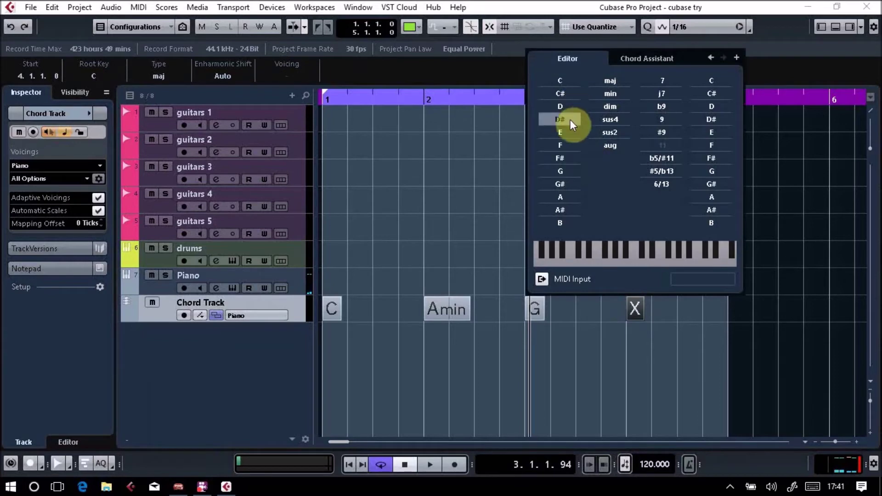
pyautogui.click(569, 133)
pyautogui.click(611, 97)
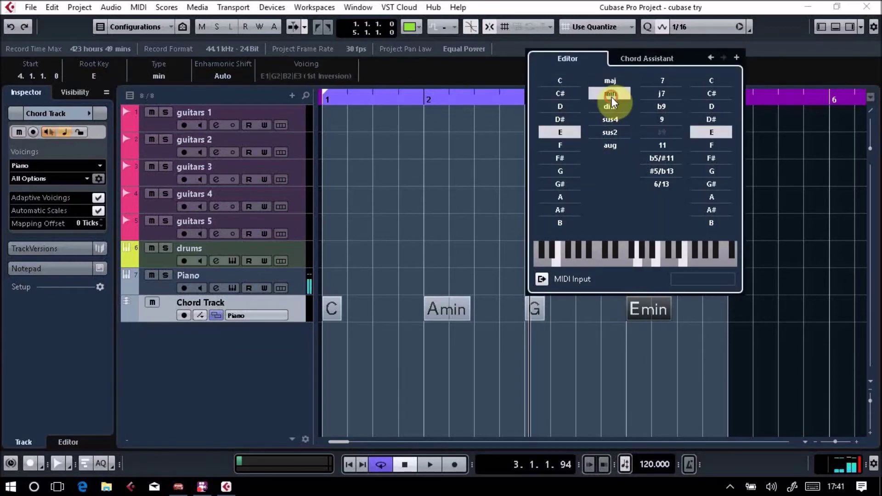
pyautogui.press('space')
pyautogui.click(596, 344)
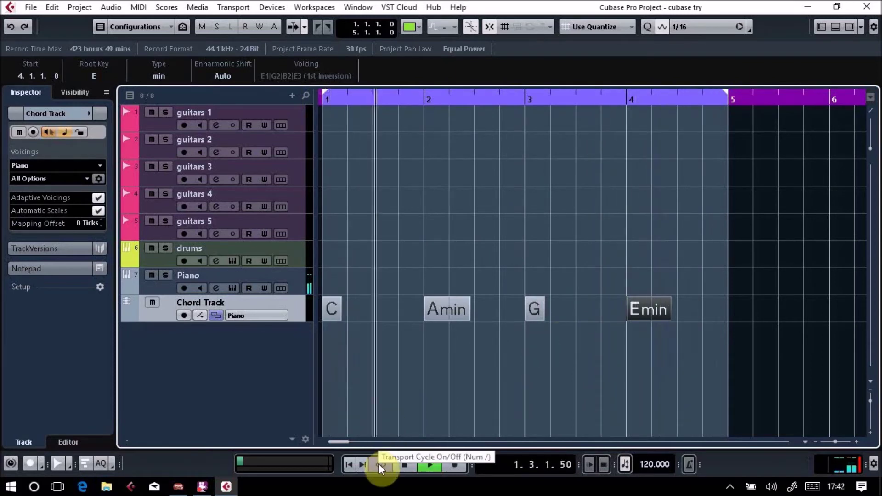
pyautogui.press('space')
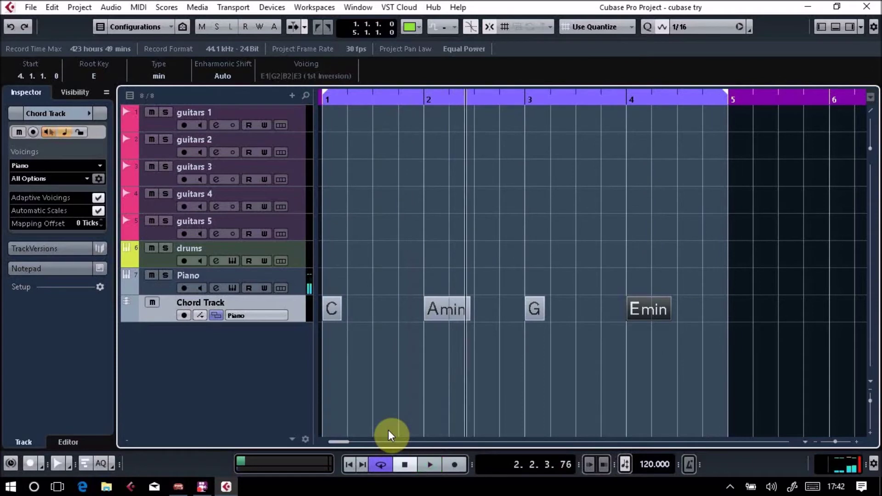
# Step: Select all four chord events (C, Amin, G, Emin) and start dragging them toward the Piano track
pyautogui.moveTo(691, 333); pyautogui.dragTo(749, 408)
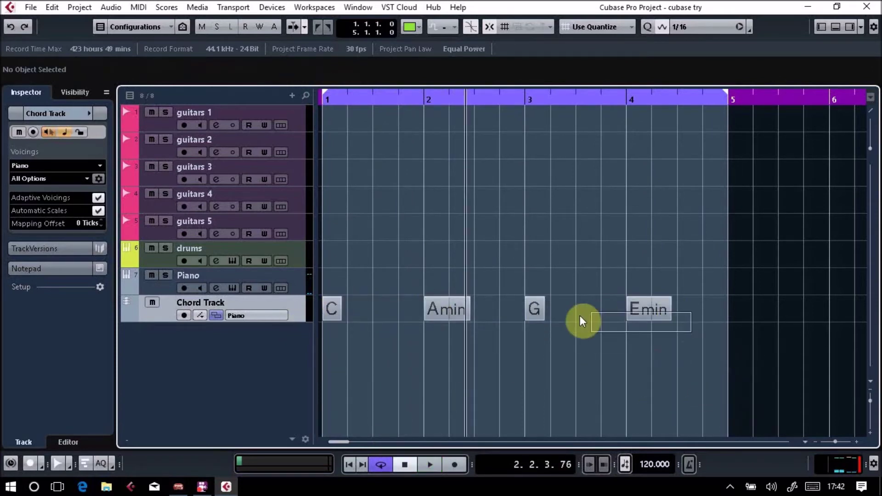
pyautogui.moveTo(749, 408); pyautogui.dragTo(576, 368)
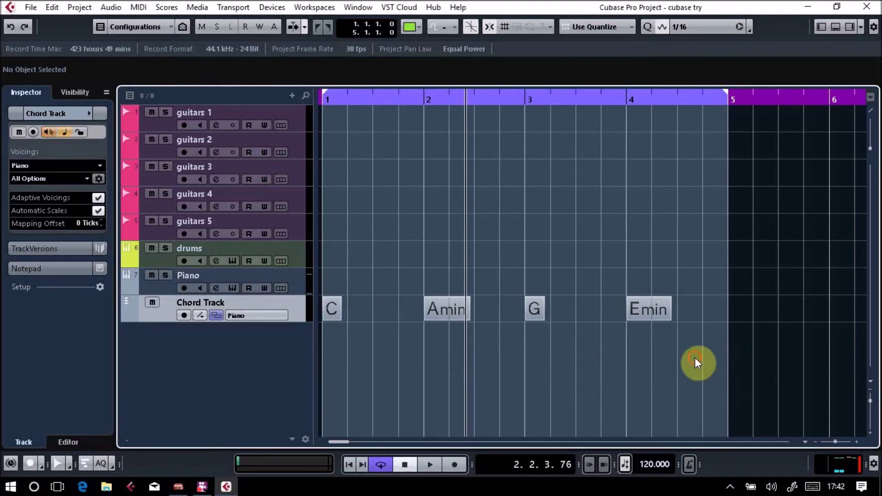
pyautogui.moveTo(695, 358)
pyautogui.mouseDown()
pyautogui.moveTo(325, 293)
pyautogui.moveTo(717, 355)
pyautogui.mouseUp()
pyautogui.moveTo(683, 349)
pyautogui.mouseDown()
pyautogui.moveTo(501, 294)
pyautogui.moveTo(709, 359)
pyautogui.mouseUp()
pyautogui.moveTo(693, 357)
pyautogui.mouseDown()
pyautogui.moveTo(522, 292)
pyautogui.moveTo(669, 394)
pyautogui.mouseUp()
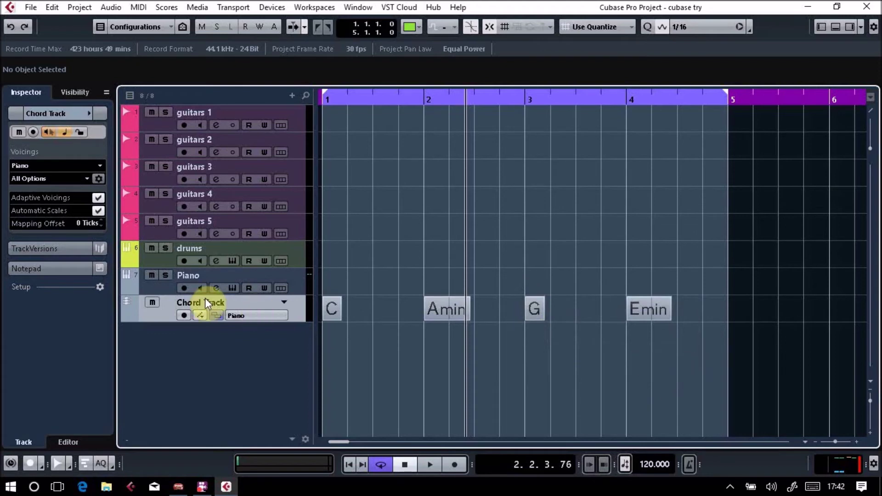
pyautogui.moveTo(700, 355)
pyautogui.mouseDown()
pyautogui.moveTo(284, 296)
pyautogui.moveTo(306, 301)
pyautogui.mouseUp()
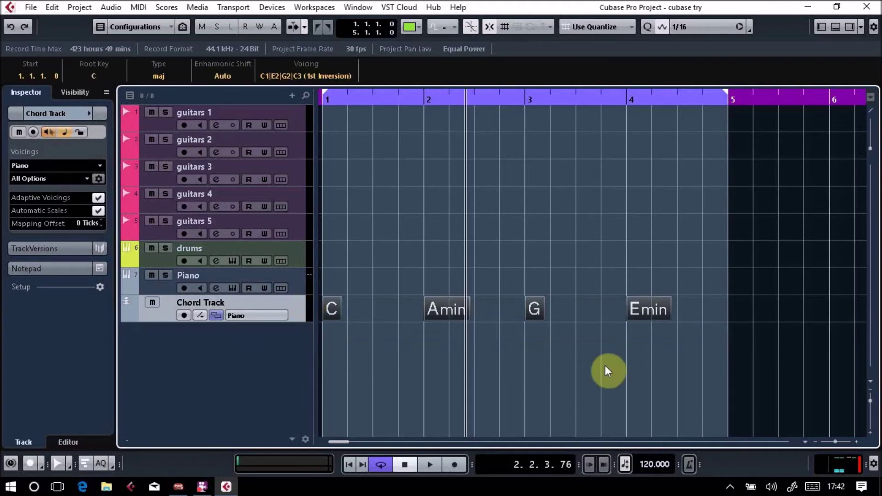
pyautogui.click(696, 349)
pyautogui.moveTo(694, 351)
pyautogui.mouseDown()
pyautogui.moveTo(296, 313)
pyautogui.moveTo(628, 373)
pyautogui.mouseUp()
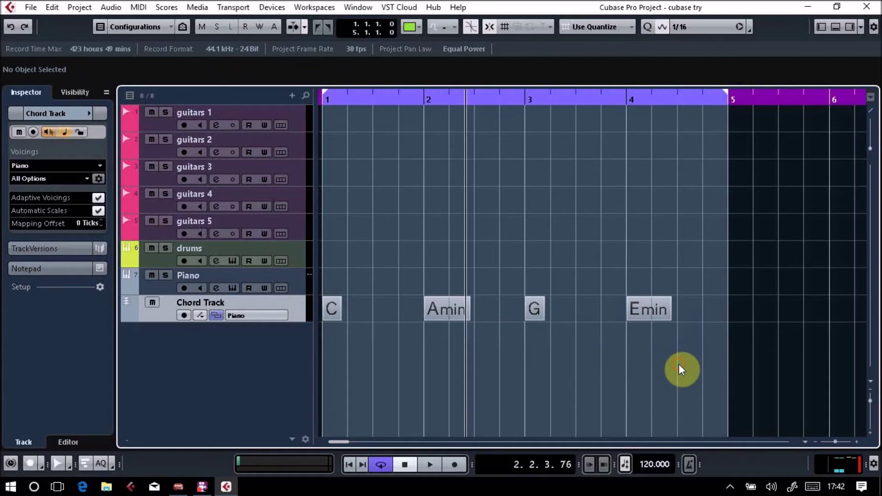
pyautogui.click(332, 311)
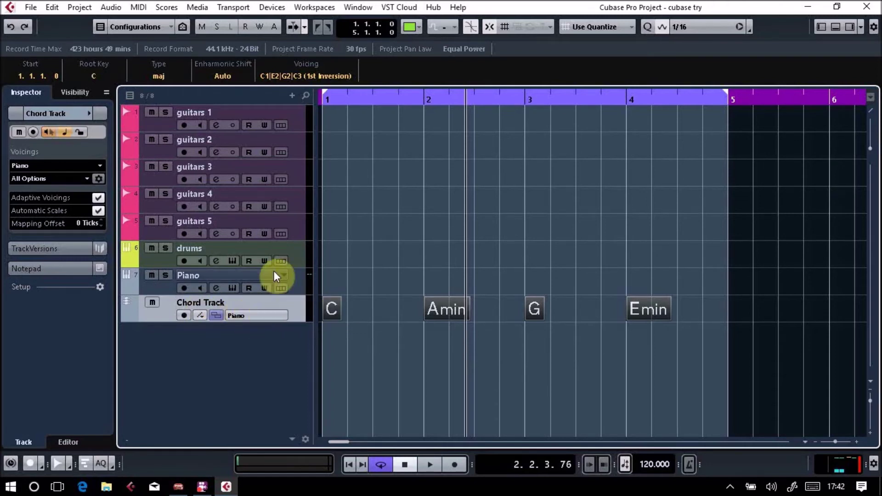
pyautogui.moveTo(331, 309); pyautogui.dragTo(331, 280)
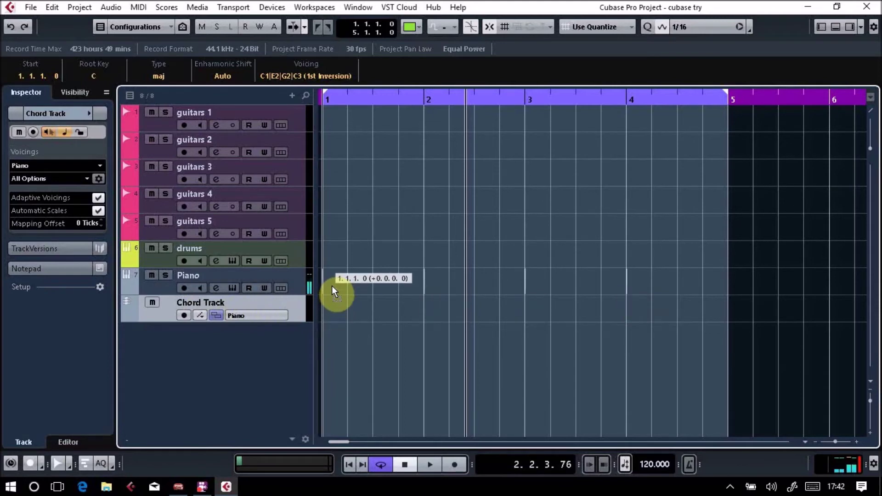
# Step: Drop the chords onto the Piano track as MIDI parts and mute the Chord Track
pyautogui.moveTo(332, 280); pyautogui.dragTo(332, 281)
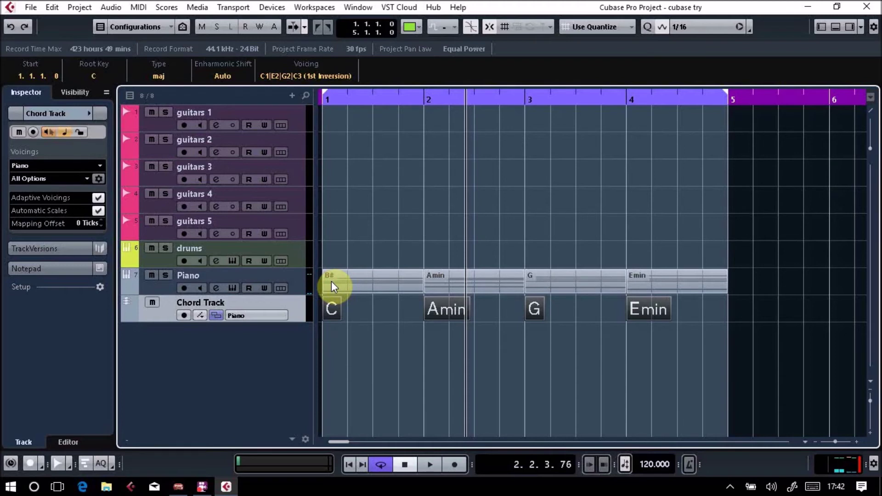
pyautogui.click(152, 303)
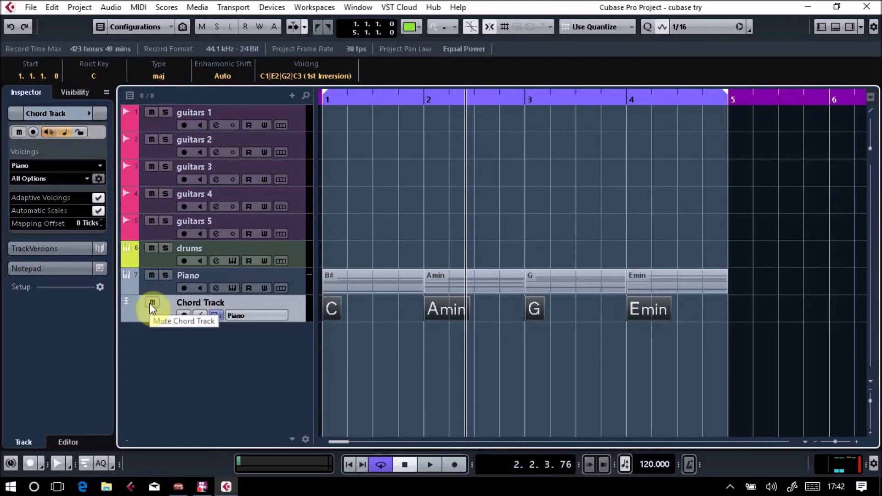
# Step: Play the Piano chord parts from the song start, then open the first part in the Key Editor
pyautogui.click(365, 101)
pyautogui.press(',')
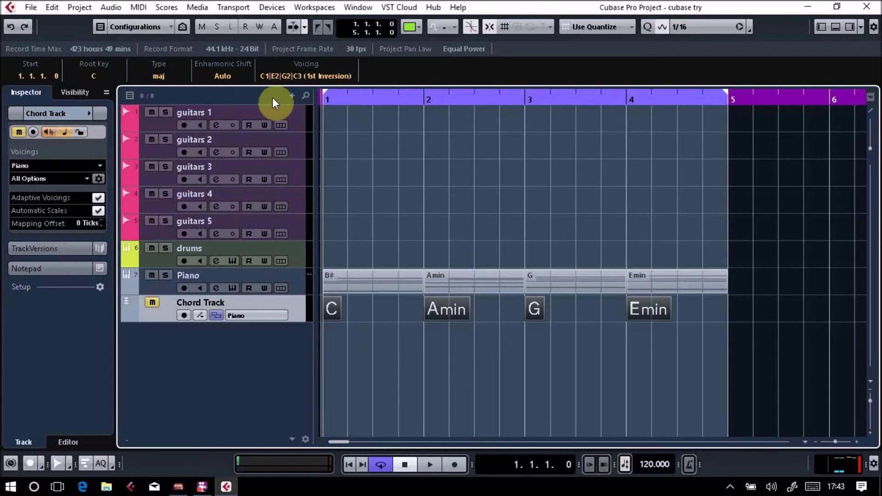
pyautogui.press('space')
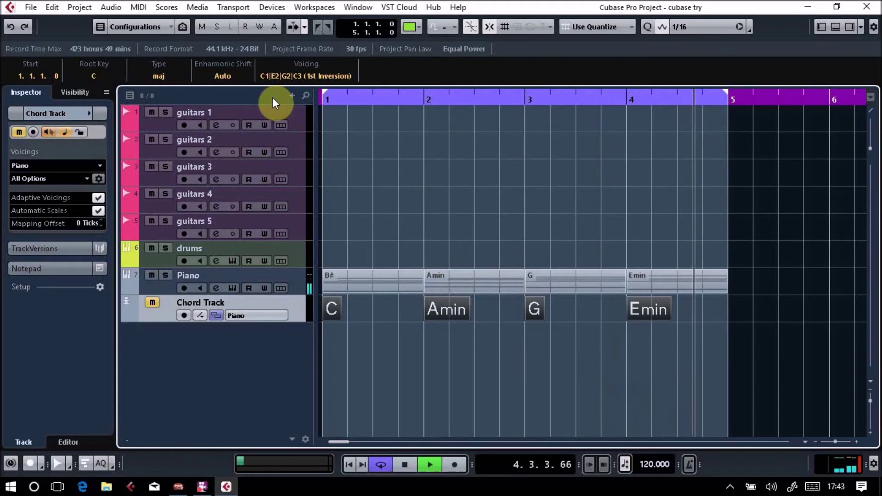
pyautogui.press('space')
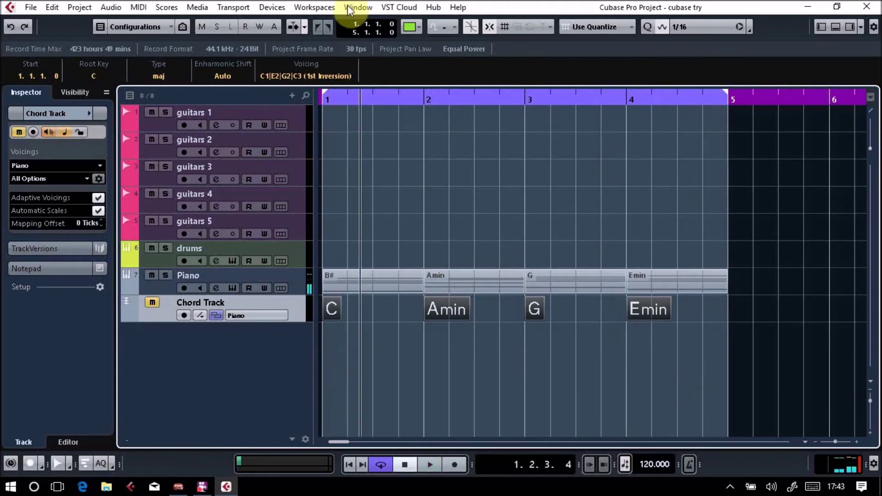
pyautogui.doubleClick(355, 279)
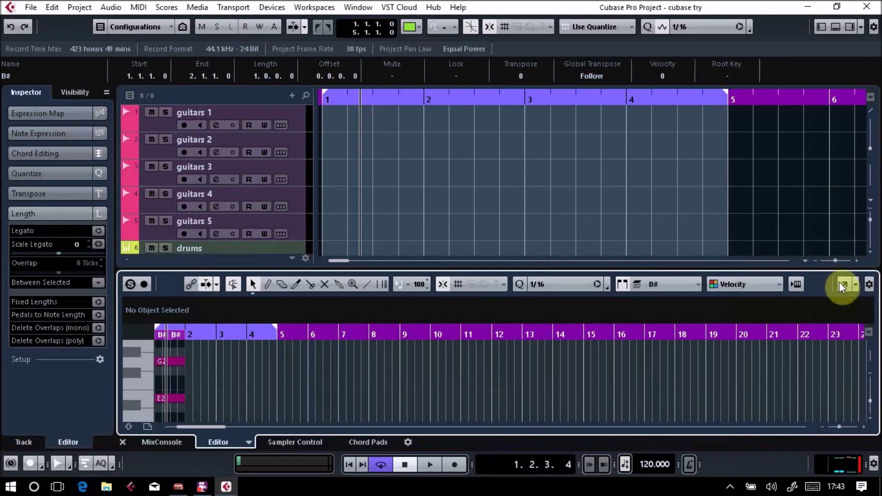
# Step: Detach the Key Editor into its own window and select the C chord's low C1 note
pyautogui.press('Return')
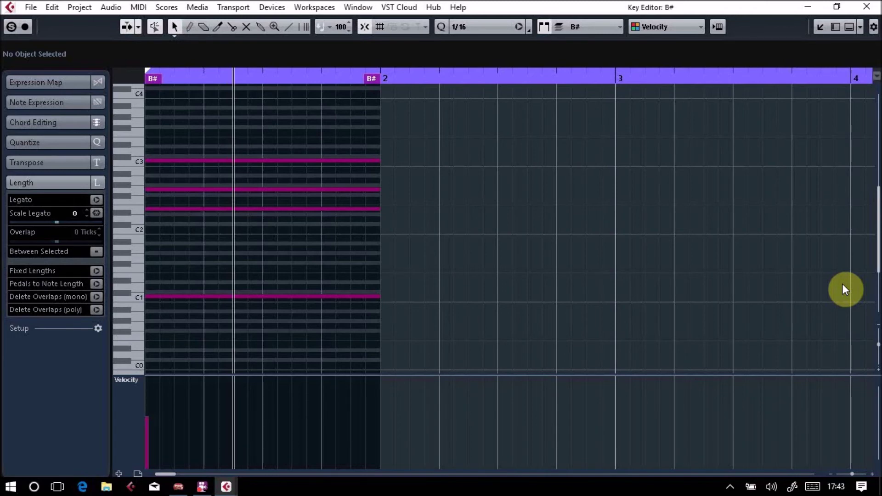
pyautogui.click(326, 296)
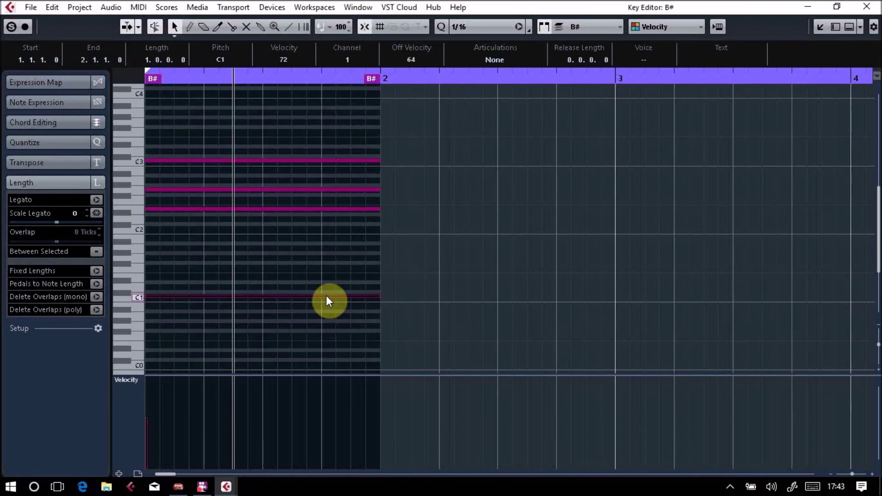
pyautogui.click(274, 209)
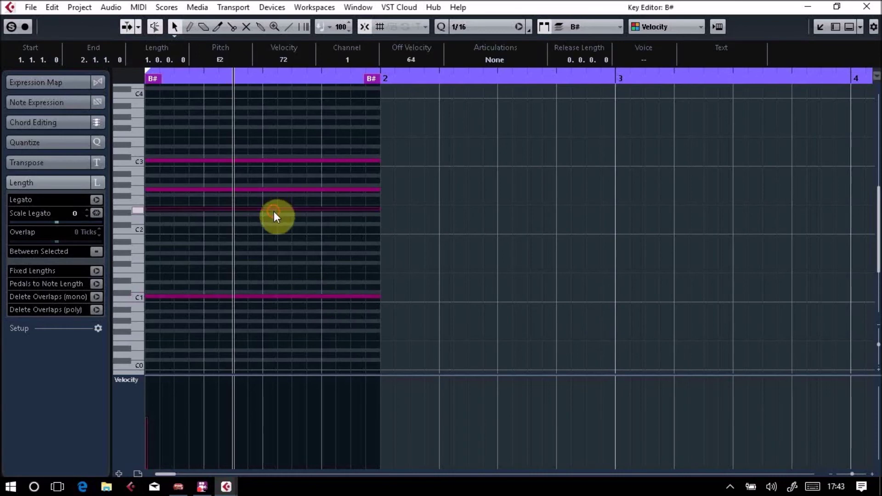
pyautogui.click(274, 296)
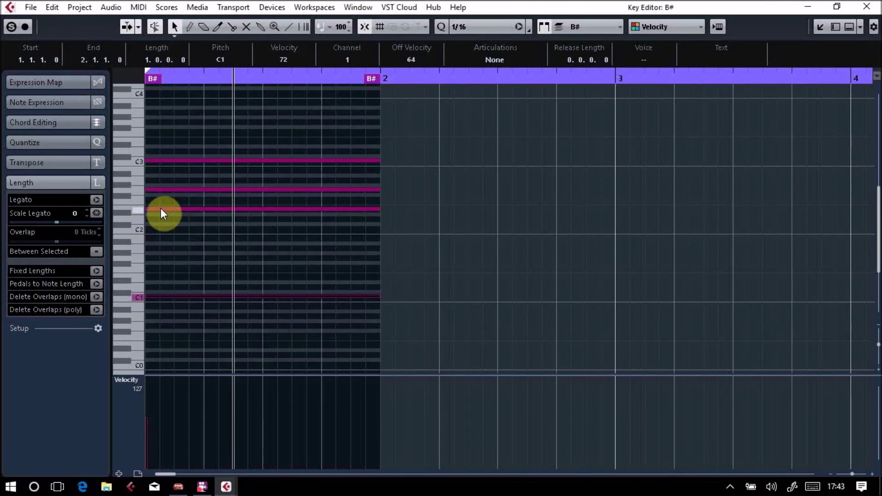
pyautogui.click(160, 208)
pyautogui.click(213, 296)
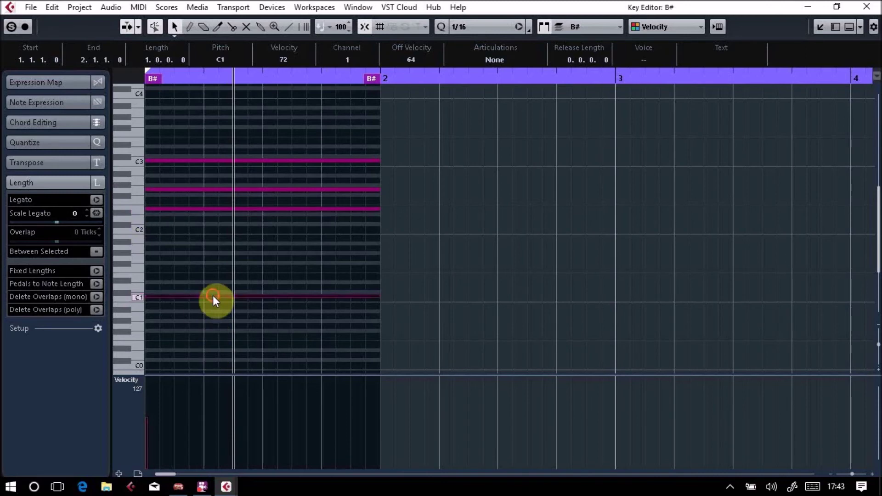
# Step: Transpose the selected C1 note up 24 semitones via MIDI > Transpose Setup and play it back
pyautogui.click(138, 7)
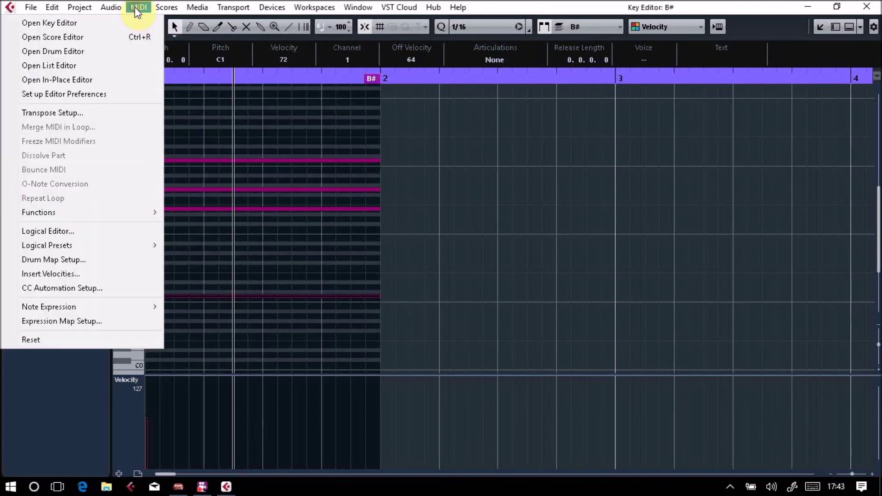
pyautogui.click(53, 112)
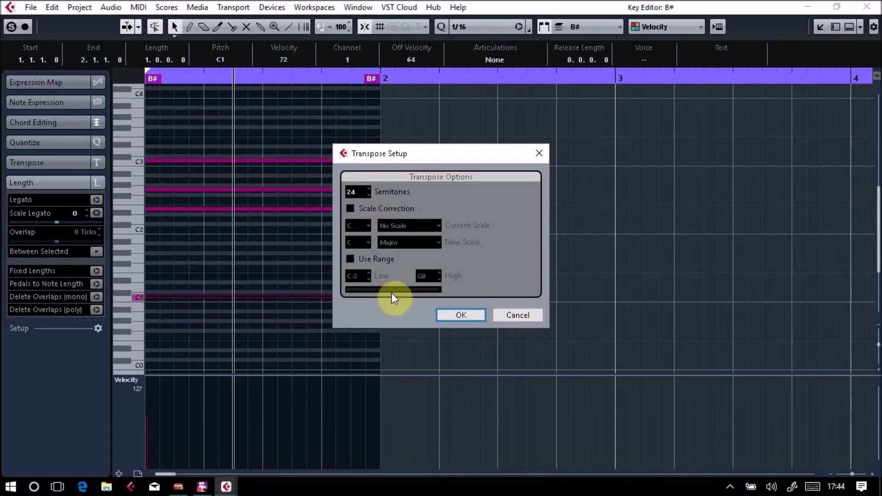
pyautogui.click(455, 315)
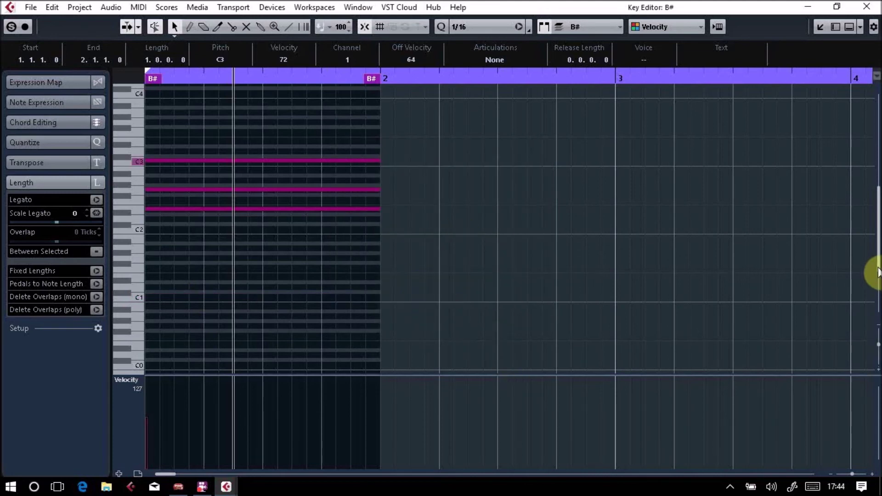
pyautogui.moveTo(875, 275); pyautogui.dragTo(873, 259)
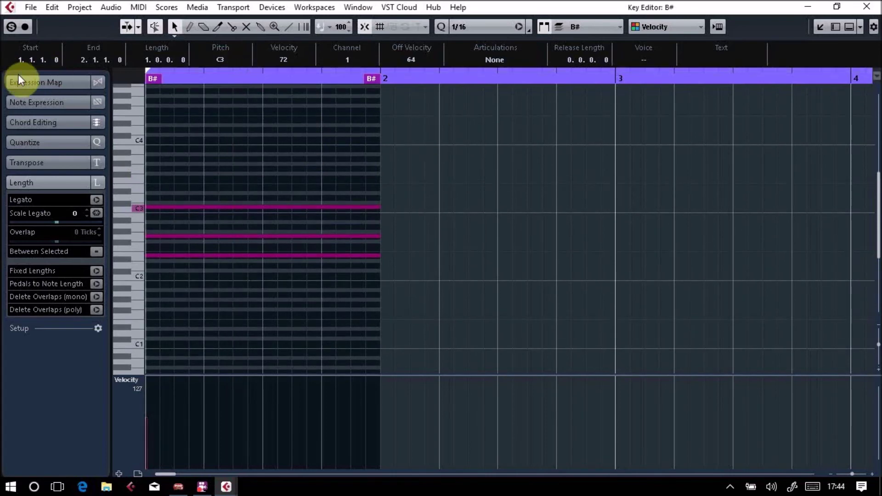
pyautogui.press('space')
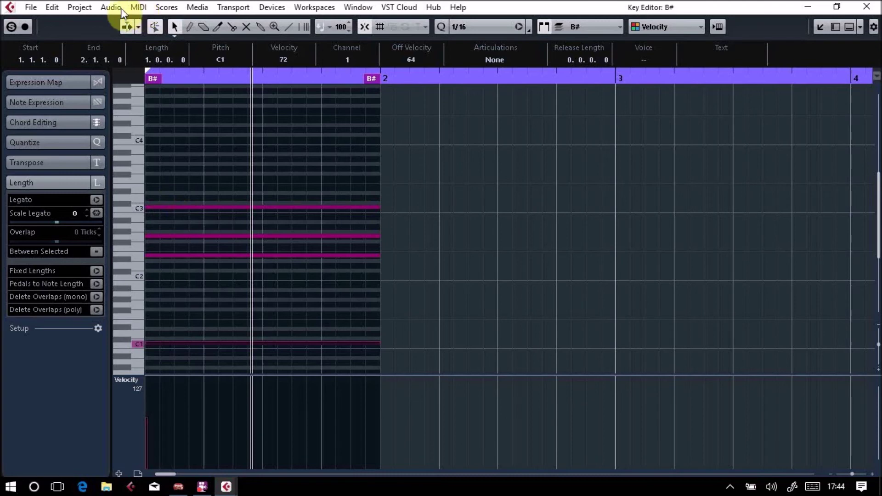
# Step: Reapply Transpose Setup with a new semitone value so the low C lands on C4 above the chord
pyautogui.click(137, 6)
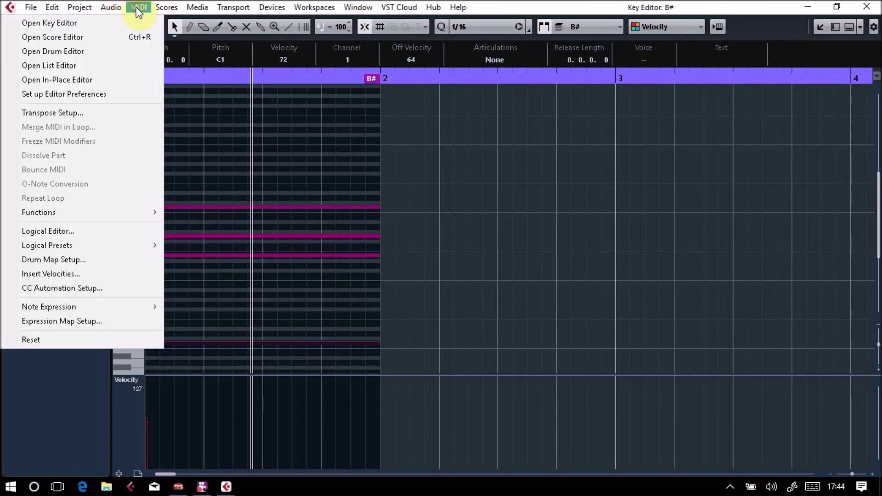
pyautogui.click(104, 112)
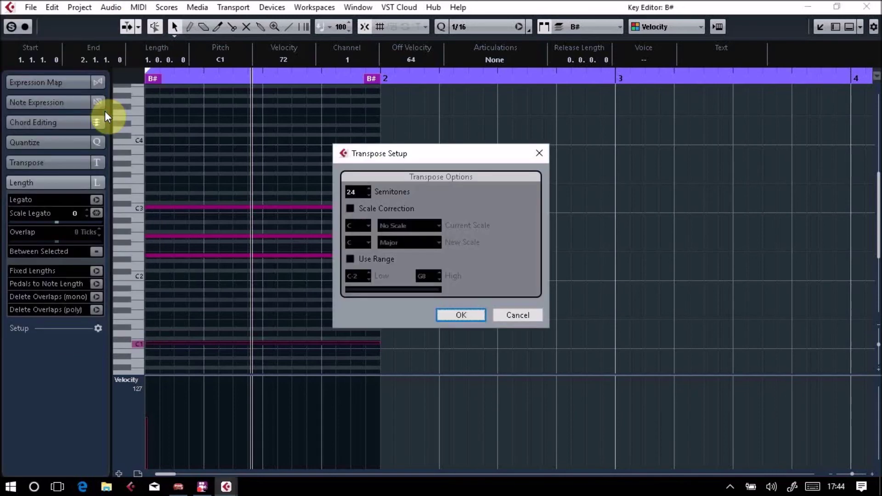
pyautogui.click(470, 320)
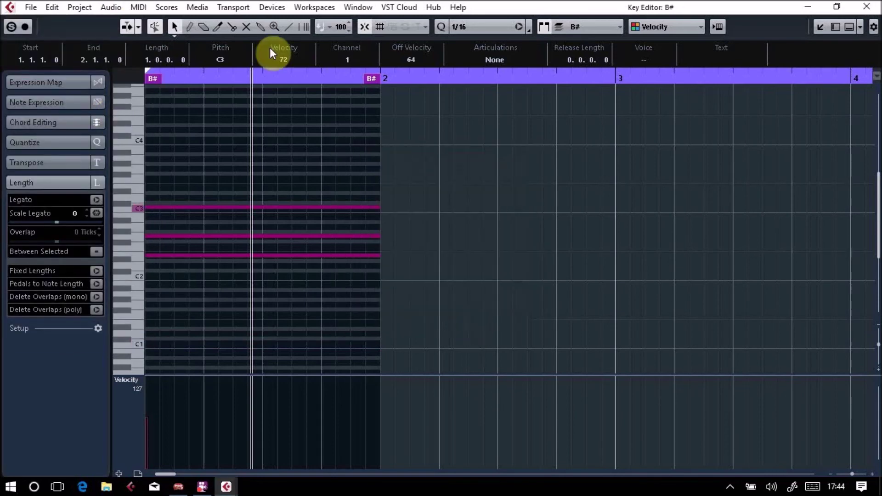
pyautogui.click(137, 7)
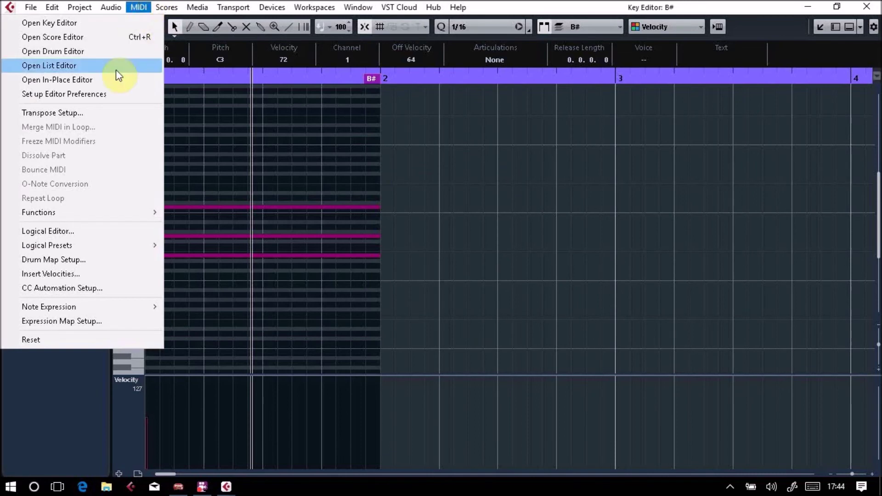
pyautogui.click(112, 108)
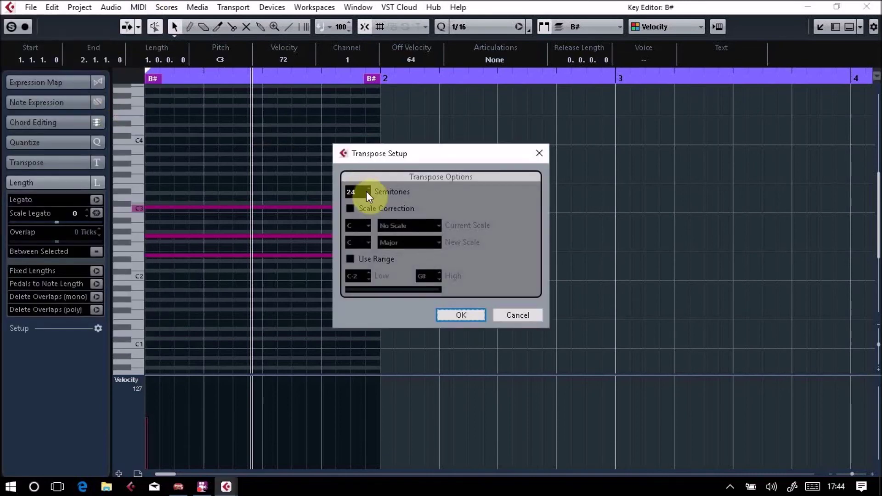
pyautogui.doubleClick(353, 192)
pyautogui.click(460, 315)
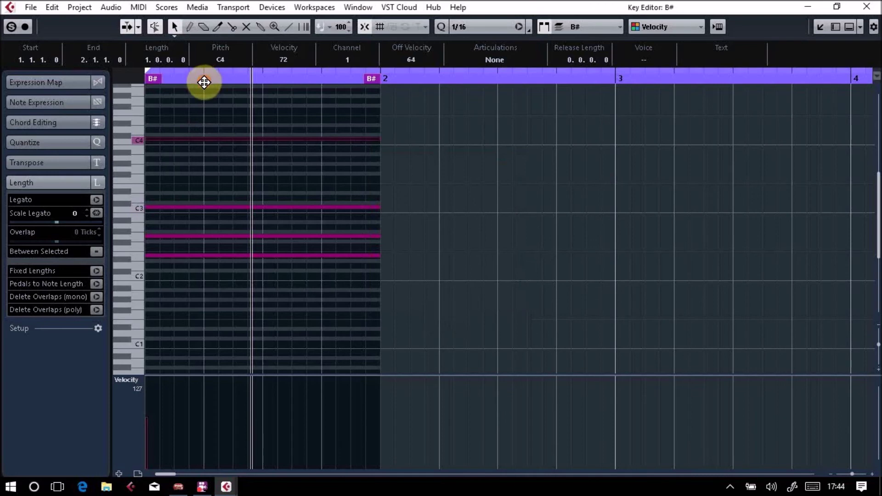
pyautogui.click(146, 75)
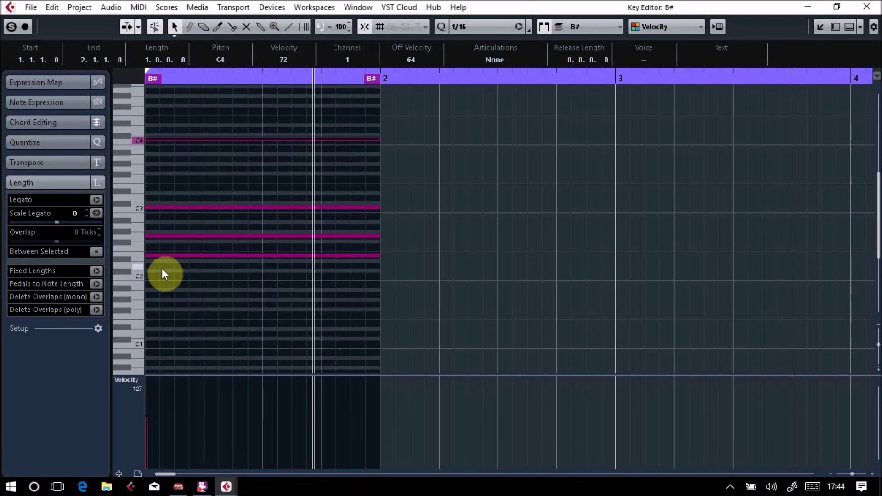
# Step: Delay the G2, C3 and C4 note starts in turn to arpeggiate the C chord, play it, and close the editor
pyautogui.moveTo(147, 238); pyautogui.dragTo(174, 235)
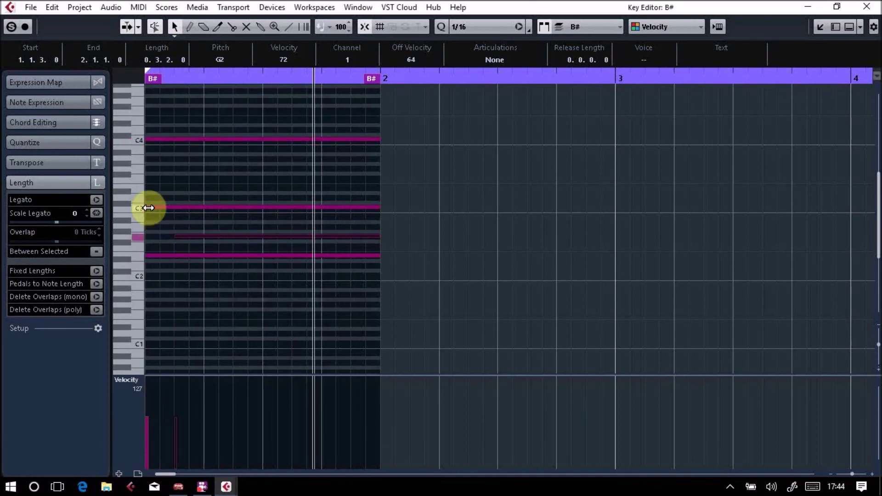
pyautogui.moveTo(148, 208); pyautogui.dragTo(204, 207)
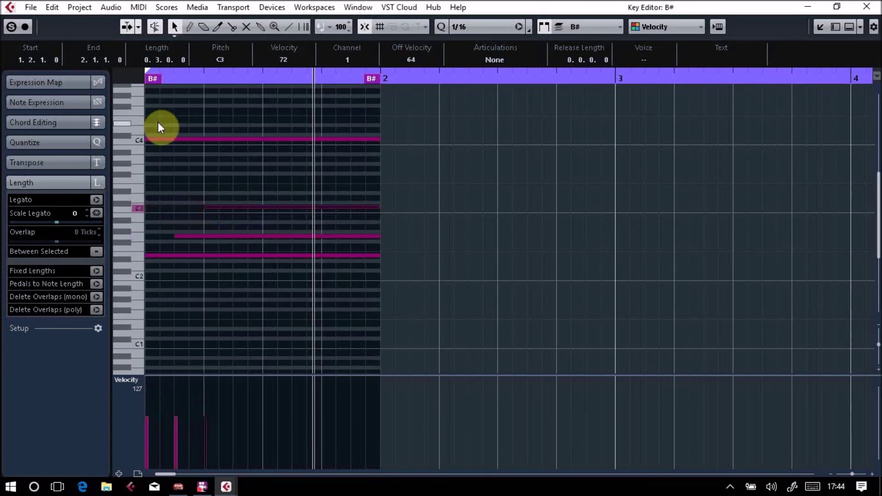
pyautogui.moveTo(148, 139); pyautogui.dragTo(232, 137)
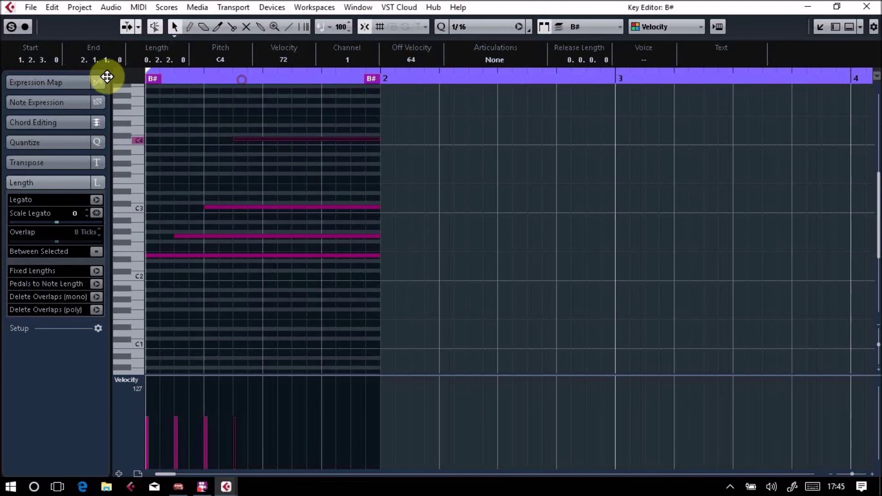
pyautogui.press('space')
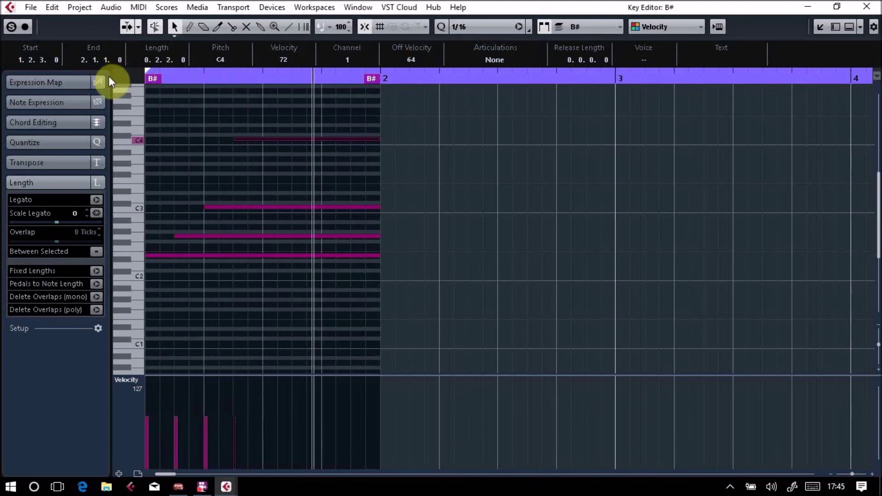
pyautogui.click(873, 7)
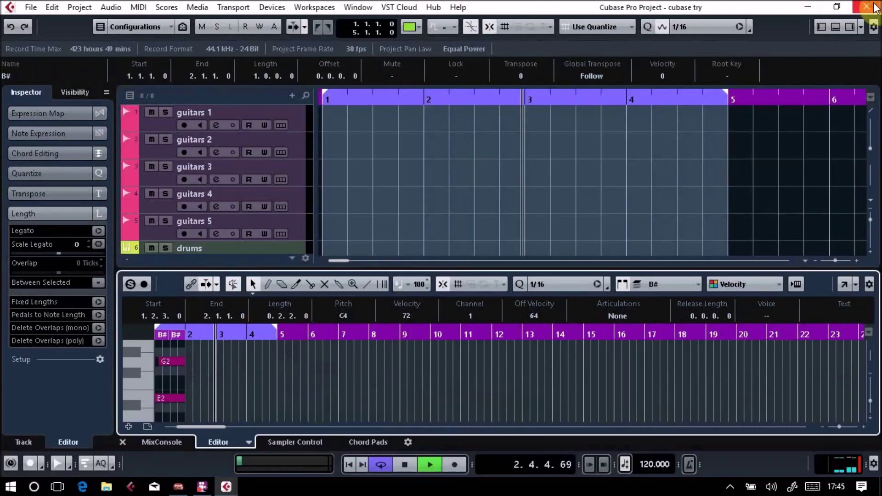
# Step: Hide the lower zone, stop playback, and open the bar 3 G chord part in a separate Key Editor window
pyautogui.click(838, 26)
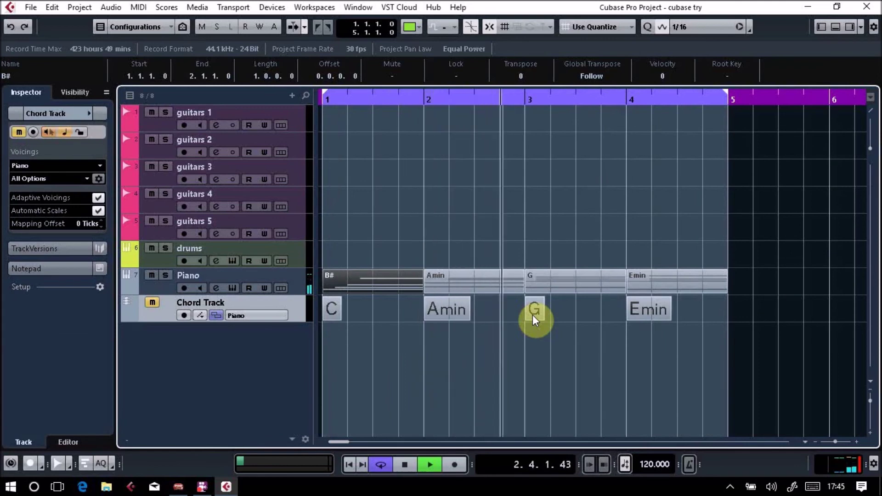
pyautogui.press('space')
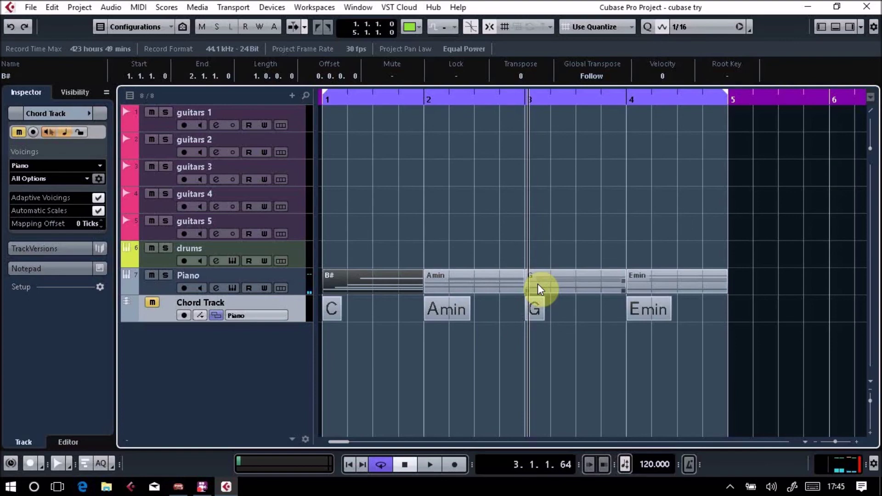
pyautogui.doubleClick(537, 284)
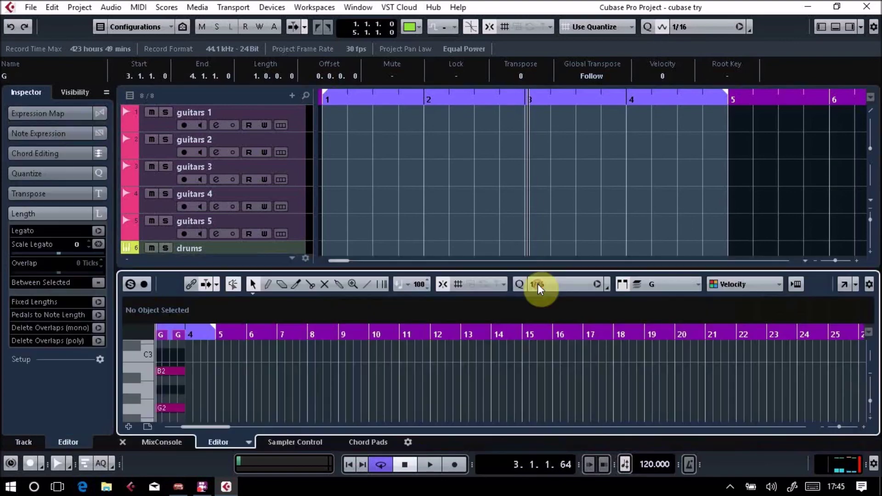
pyautogui.click(845, 284)
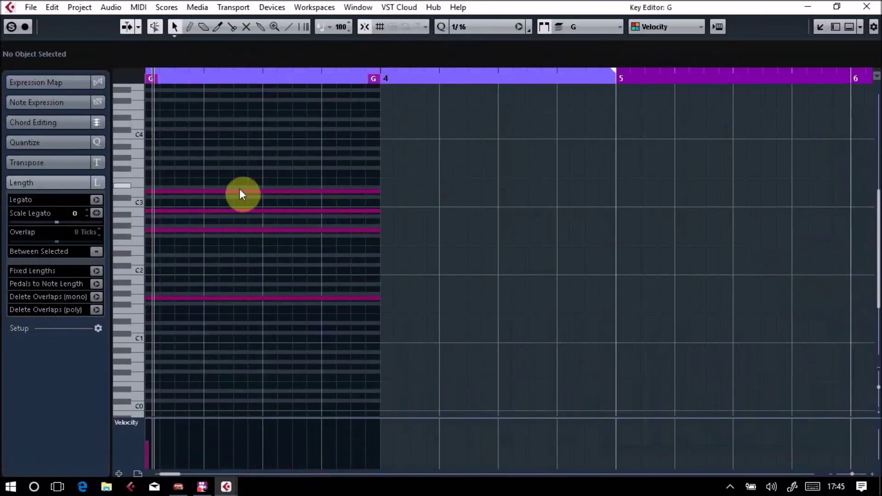
# Step: Split the G chord's notes into shorter pieces at several positions across bar 3 with the Split tool
pyautogui.rightClick(239, 167)
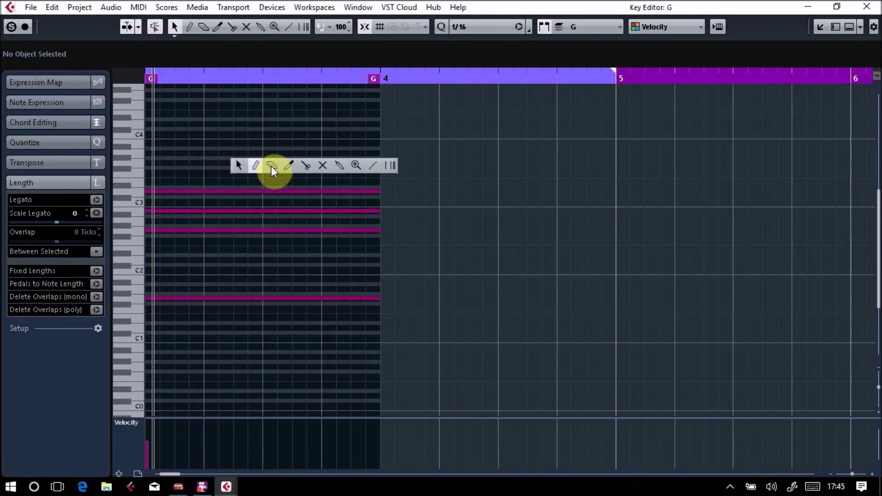
pyautogui.click(308, 167)
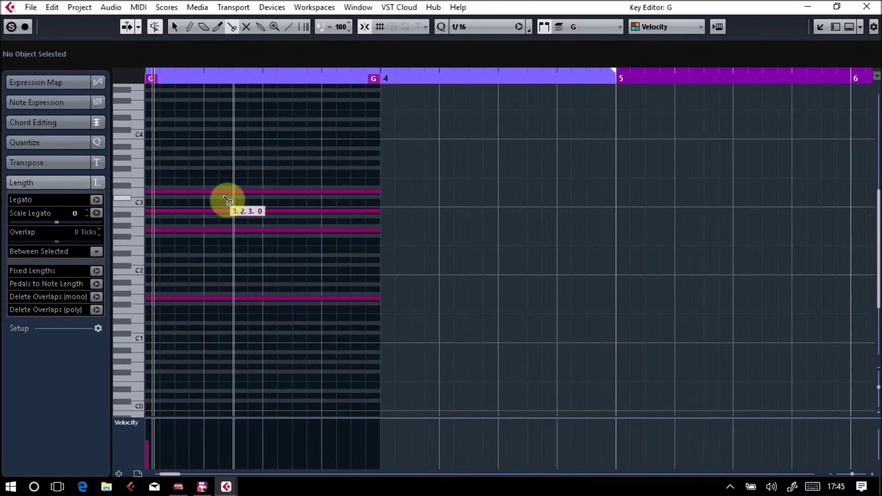
pyautogui.click(233, 197)
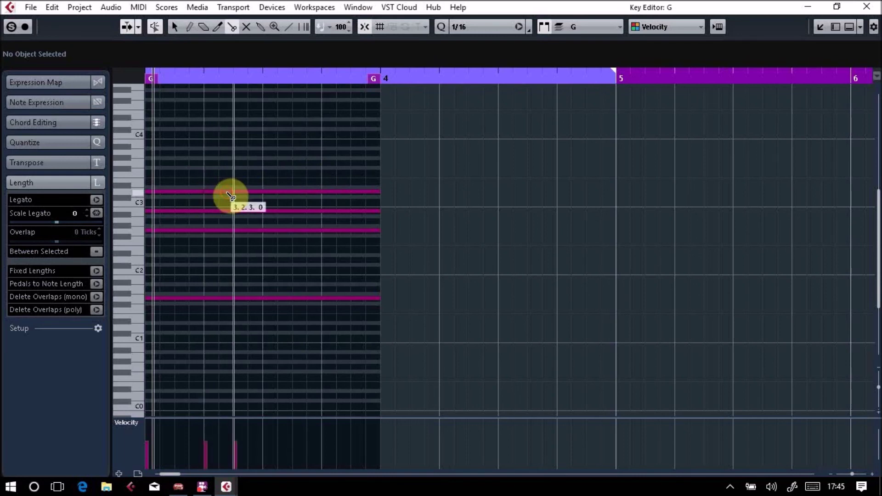
pyautogui.click(264, 215)
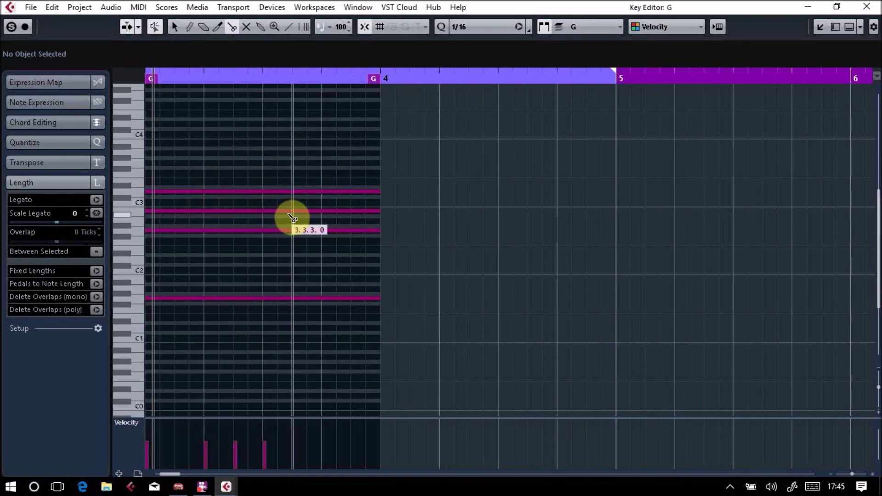
pyautogui.click(294, 218)
pyautogui.click(324, 234)
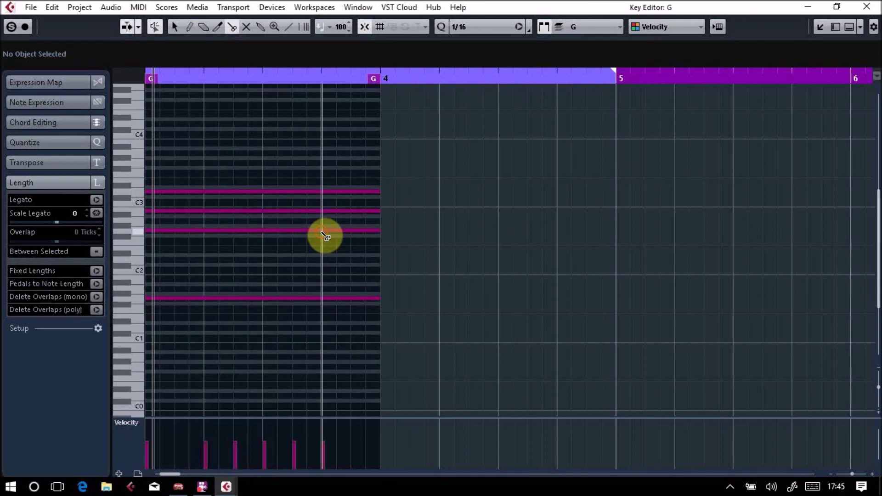
pyautogui.click(352, 236)
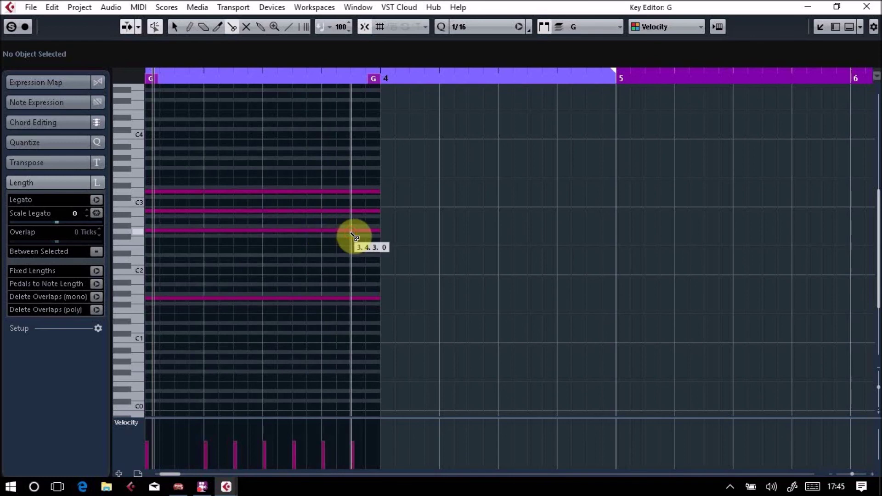
pyautogui.press('1')
# Step: Erase short pieces of the top, middle and G2 notes, then return to the Object Selection tool
pyautogui.rightClick(350, 234)
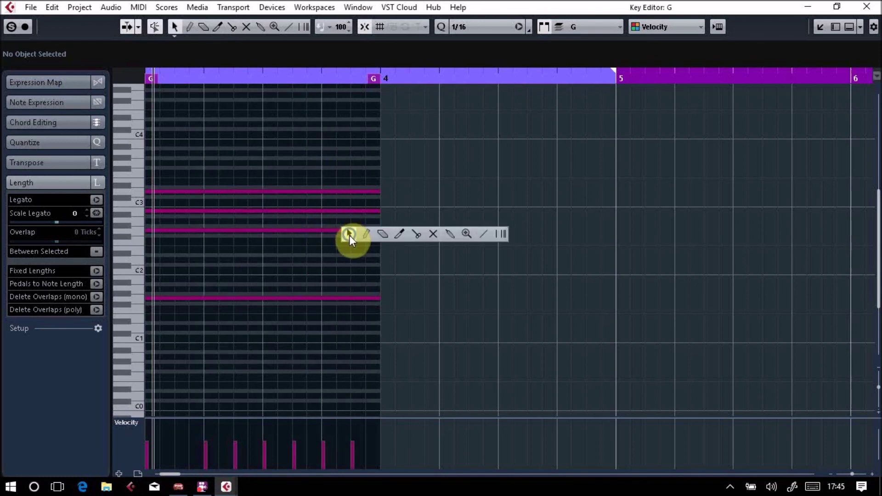
pyautogui.click(378, 235)
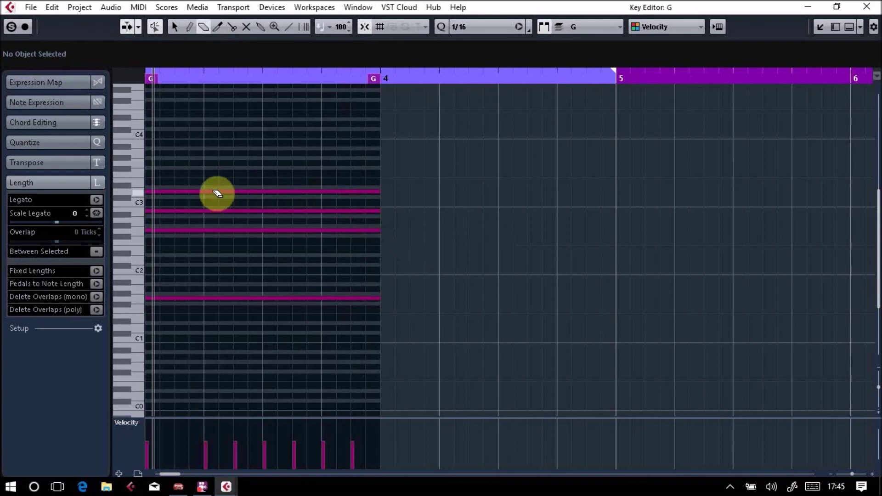
pyautogui.click(217, 192)
pyautogui.click(279, 210)
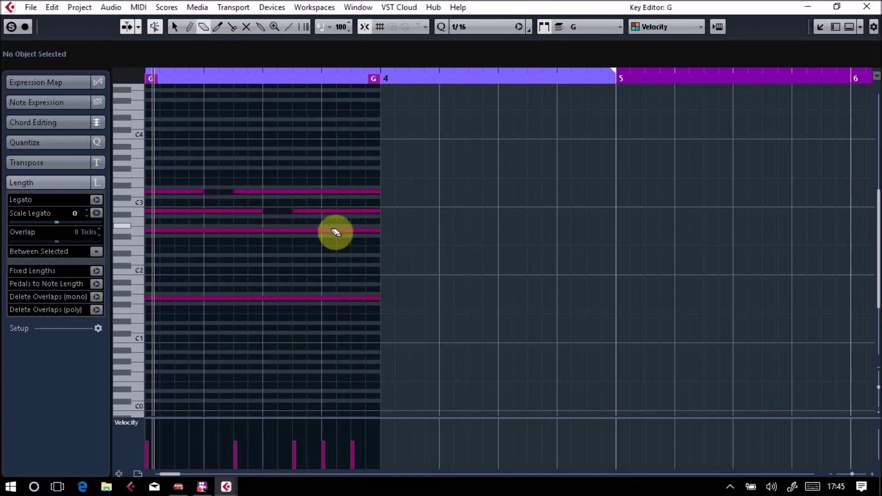
pyautogui.click(334, 212)
pyautogui.rightClick(335, 213)
pyautogui.click(335, 214)
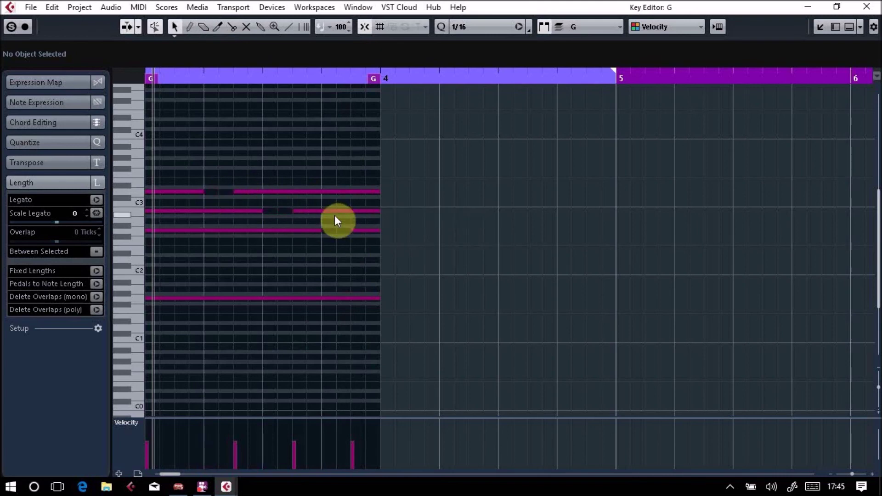
pyautogui.moveTo(147, 192); pyautogui.dragTo(198, 194)
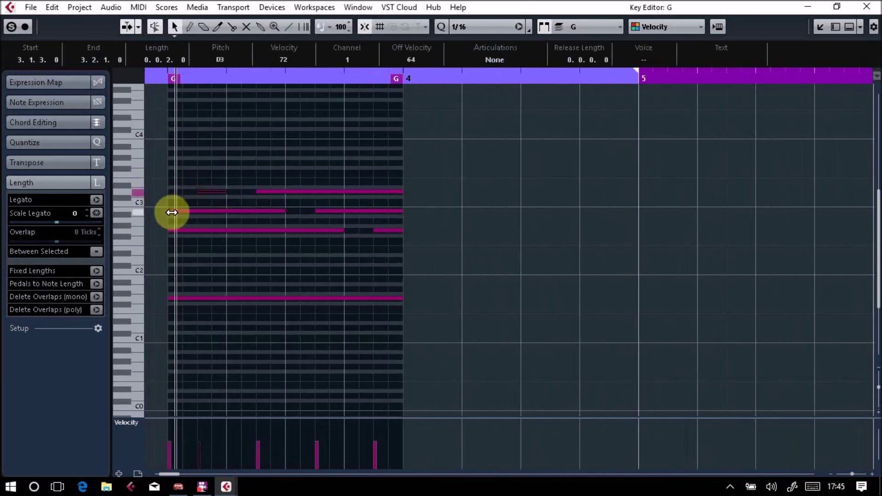
# Step: Delay the B2 note's start so the G chord enters staggered, reset the cursor, and close the editor
pyautogui.moveTo(173, 210); pyautogui.dragTo(227, 211)
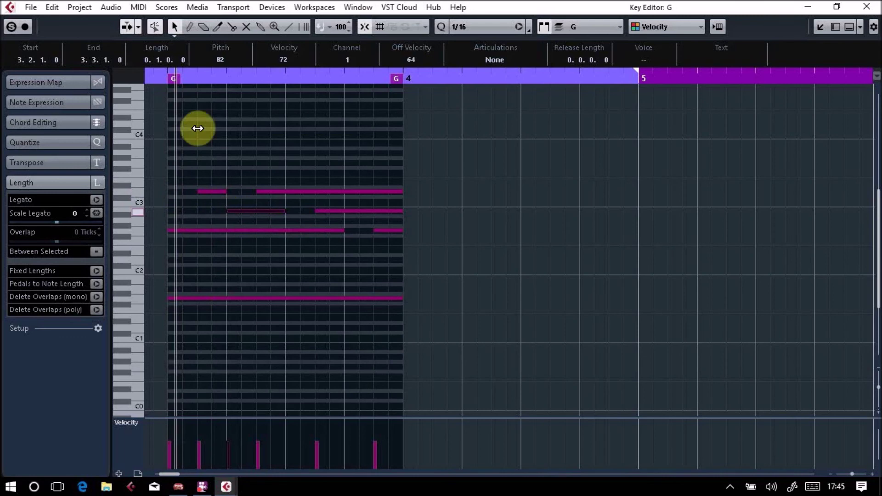
pyautogui.click(167, 82)
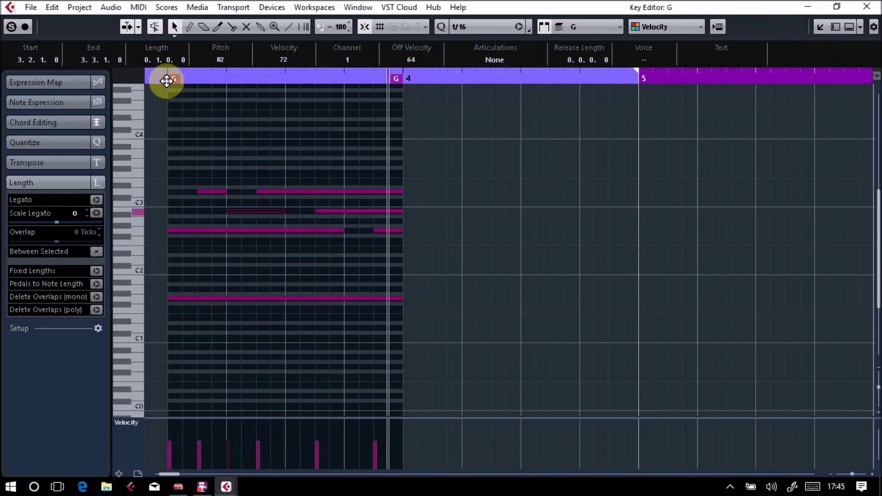
pyautogui.click(867, 8)
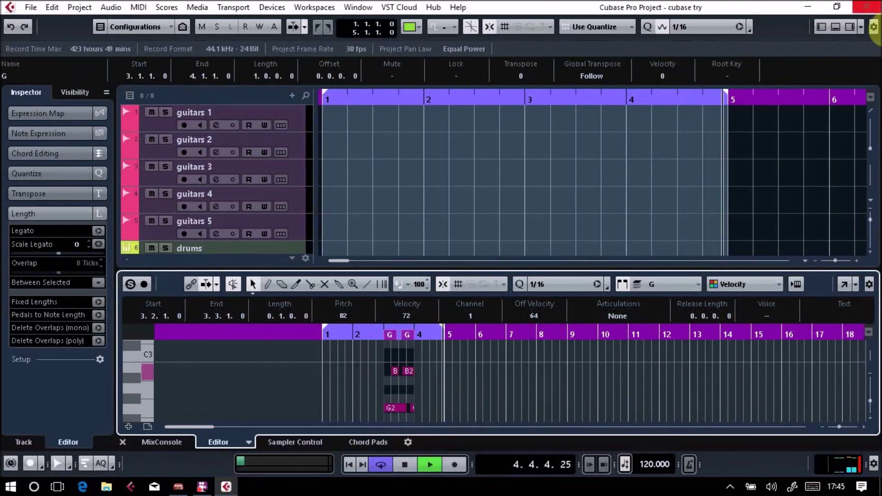
# Step: Hide the lower-zone editor to show the full eight-track arrangement and stop playback
pyautogui.click(839, 30)
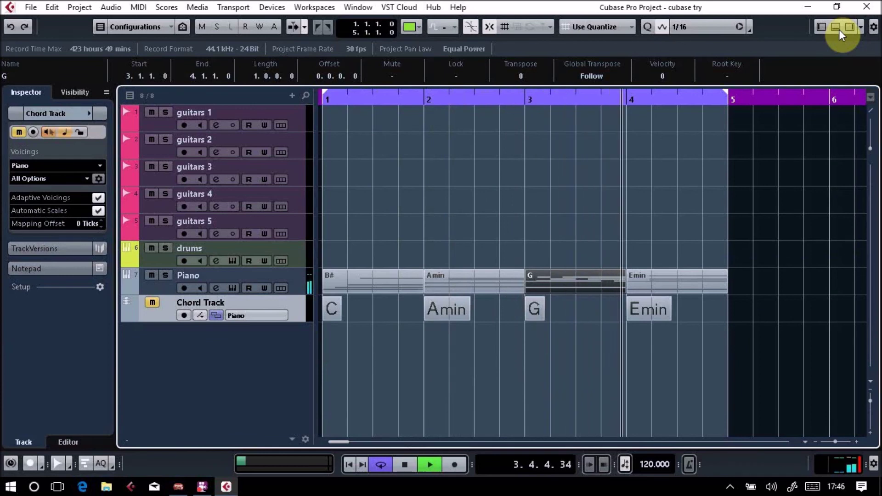
pyautogui.press('space')
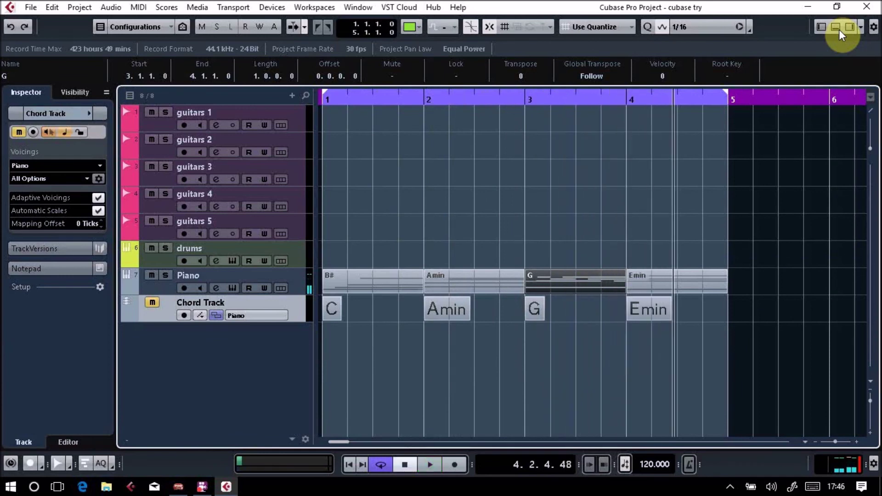